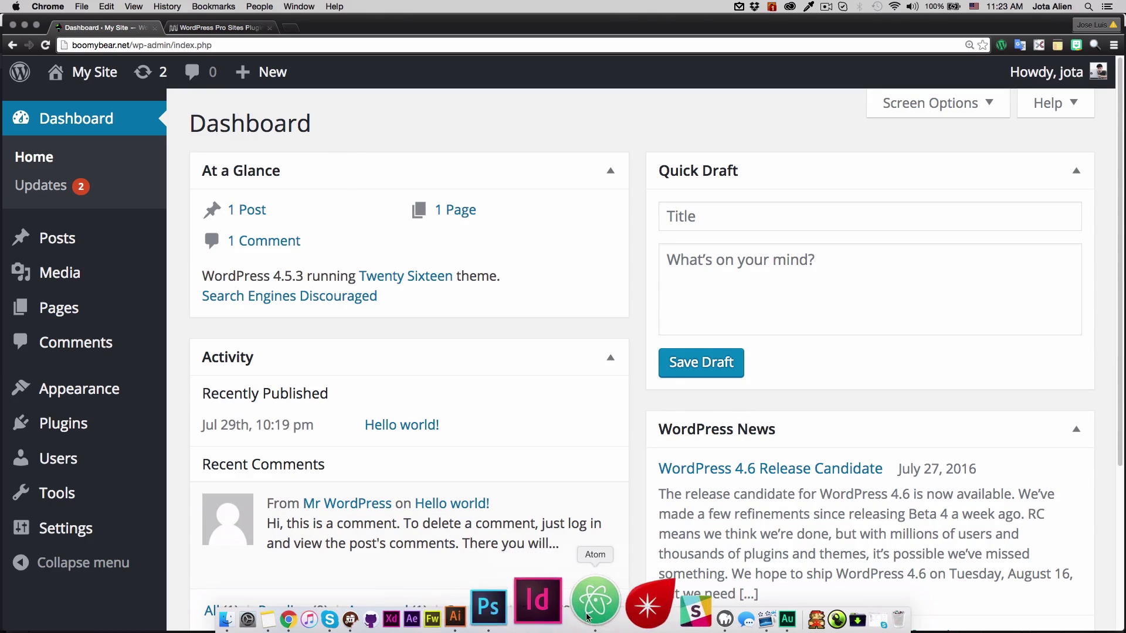
# - In Atom, type define('WP_ALLOW_MULTISITE', true); on empty line 81 of wp-config.php
pyautogui.click(588, 616)
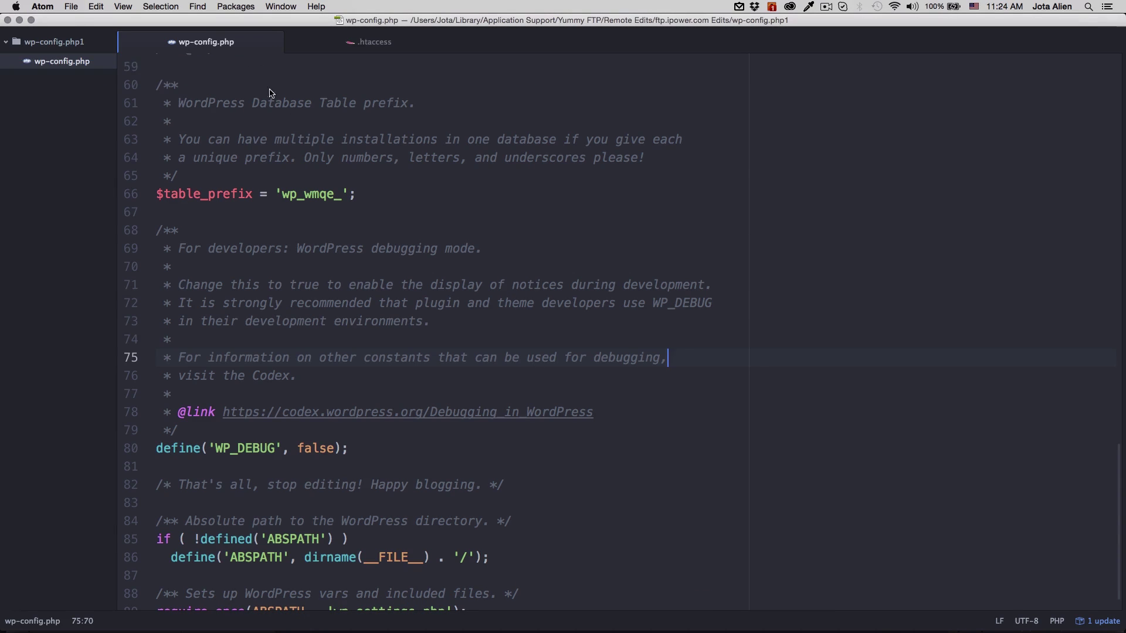
pyautogui.scroll(-1, 574, 260)
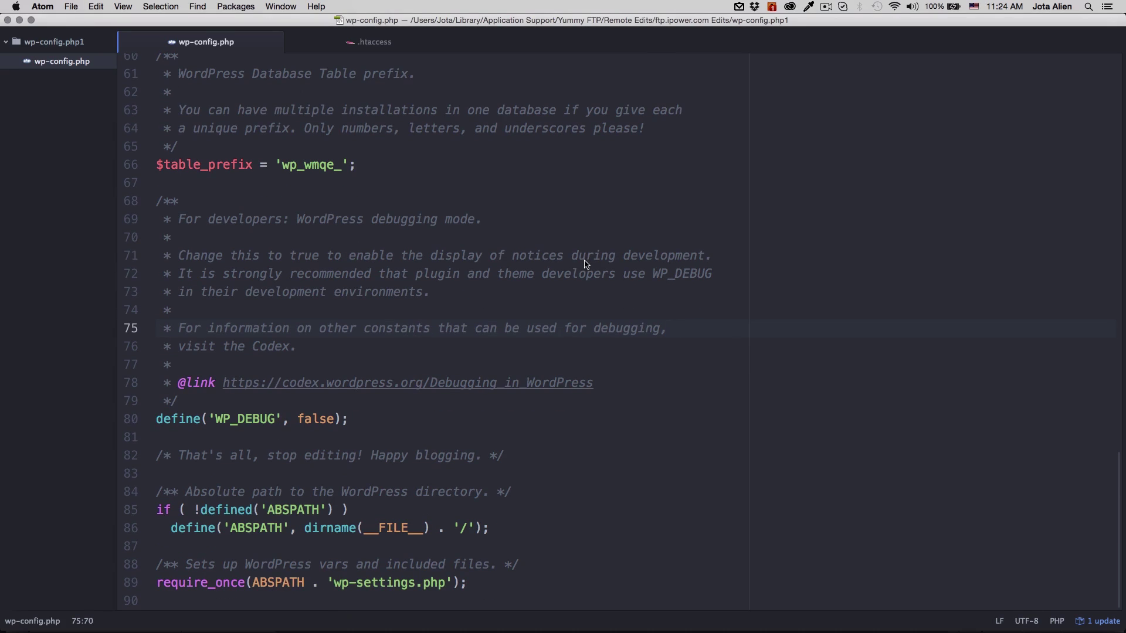
pyautogui.click(483, 445)
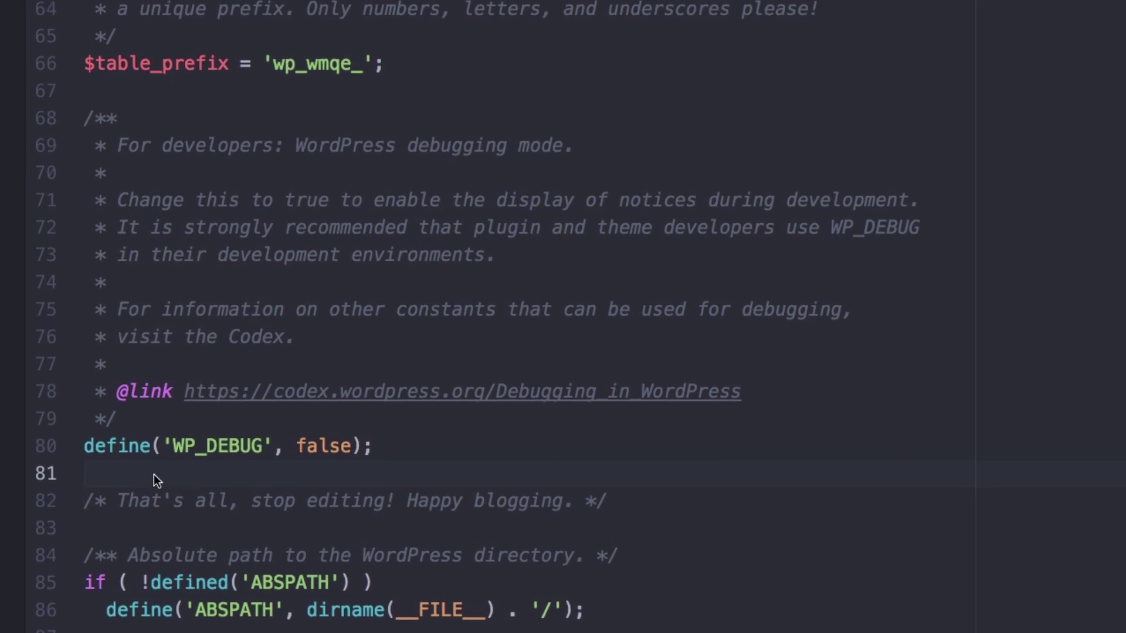
pyautogui.write("define('WP_ALLOW_MULTISITE")
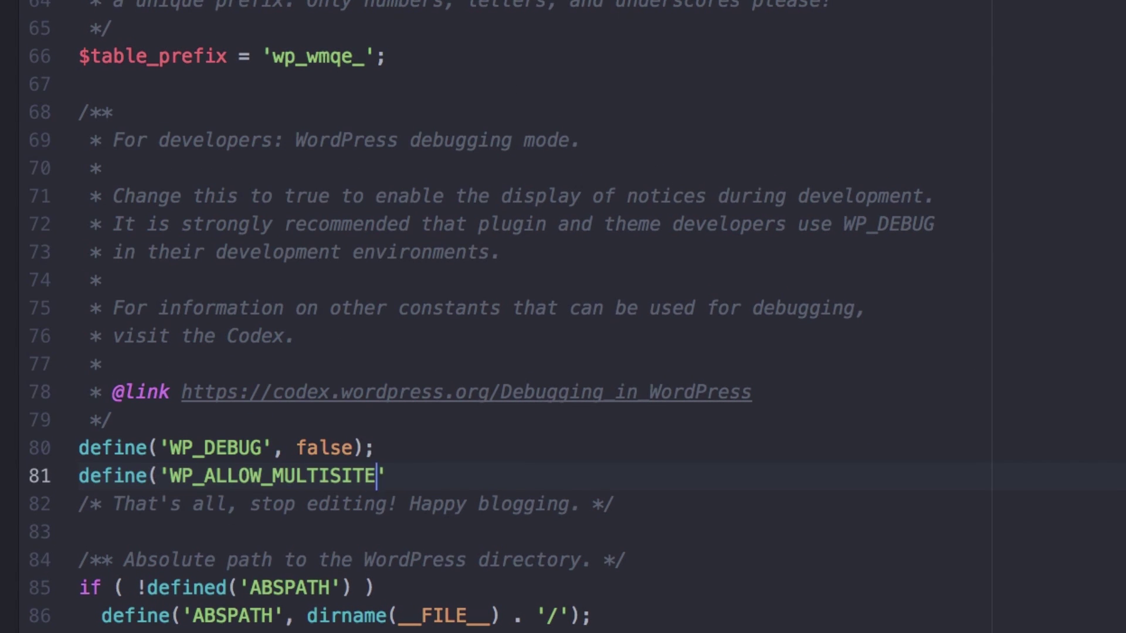
pyautogui.write("', true);")
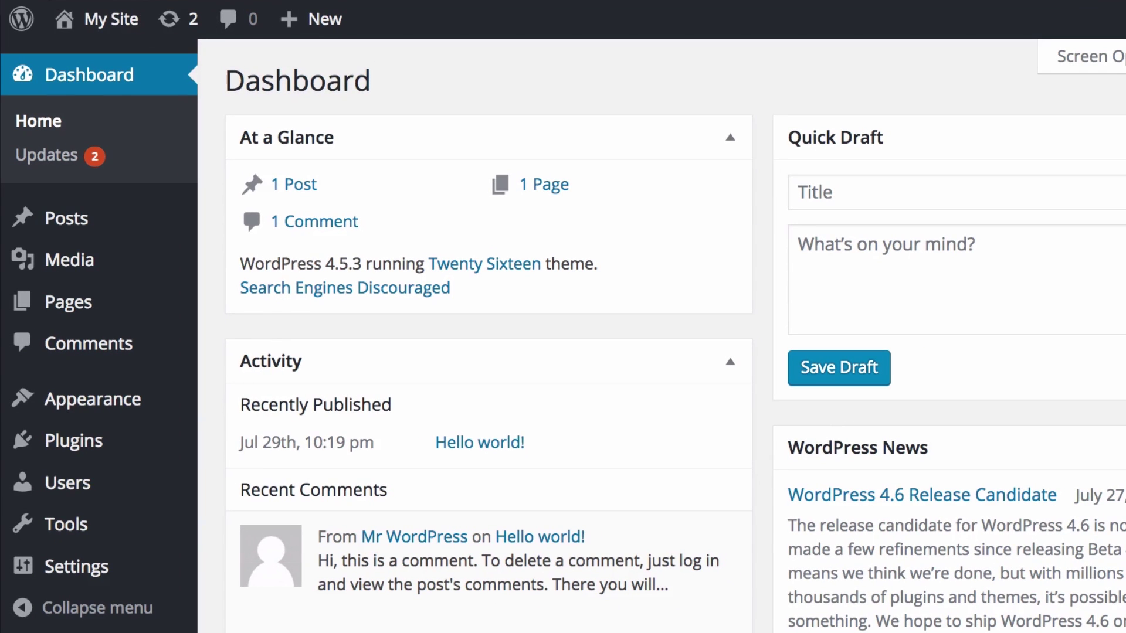
# - Go to Tools > Network Setup and keep the Sub-directories option
pyautogui.moveTo(113, 525)
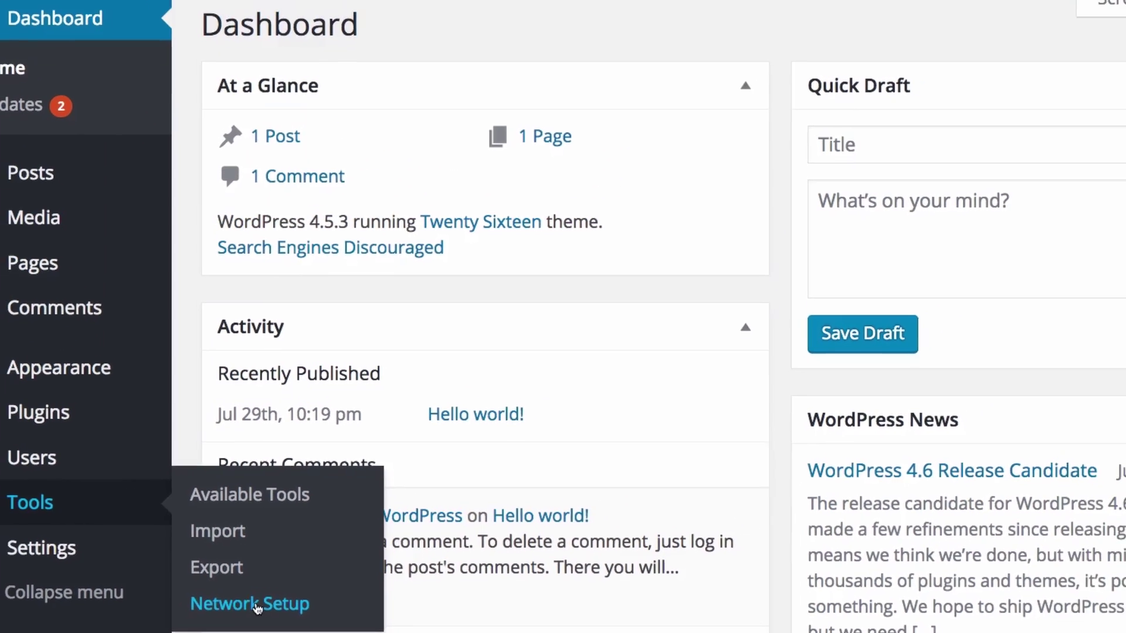
pyautogui.click(198, 559)
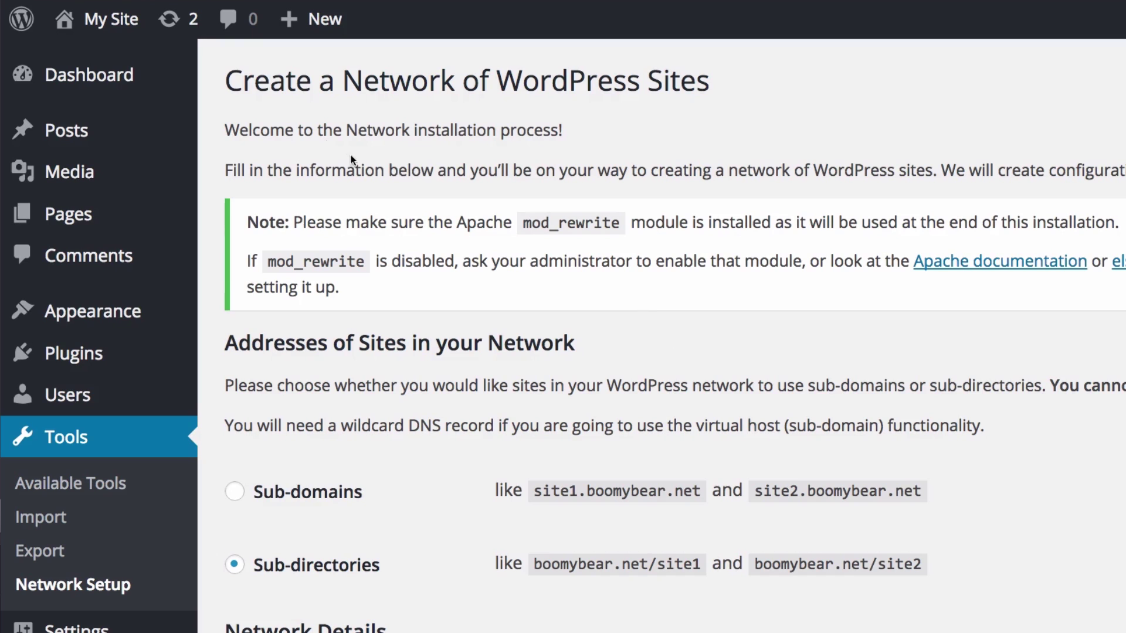
pyautogui.scroll(-2, 588, 376)
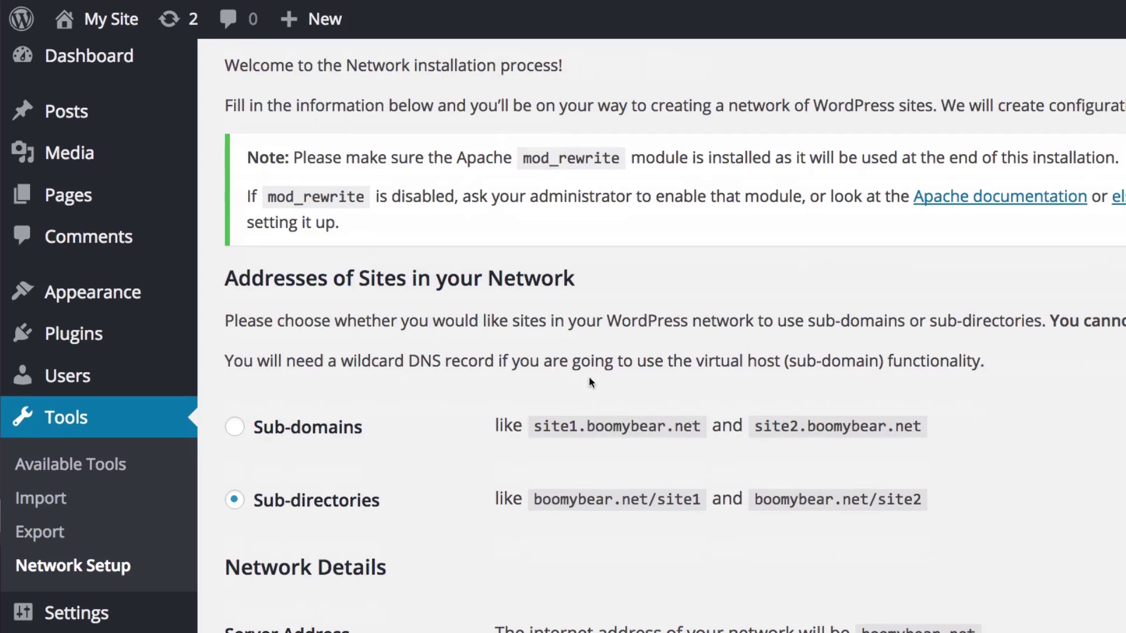
pyautogui.moveTo(248, 159); pyautogui.dragTo(341, 163)
pyautogui.click(509, 228)
pyautogui.scroll(-3, 655, 276)
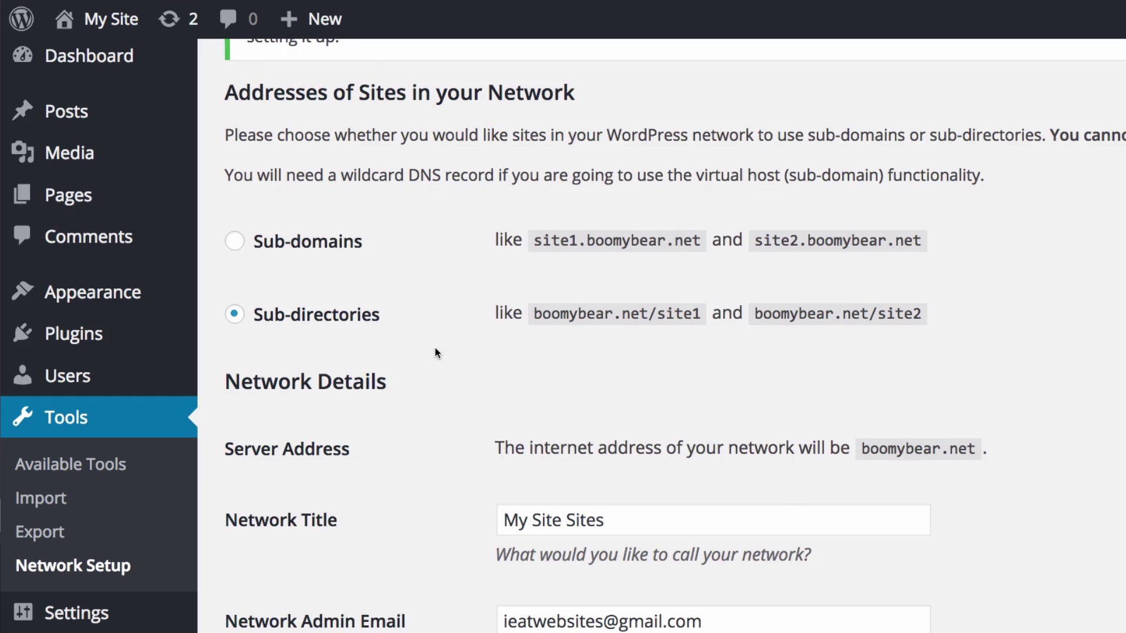
pyautogui.scroll(-5, 438, 352)
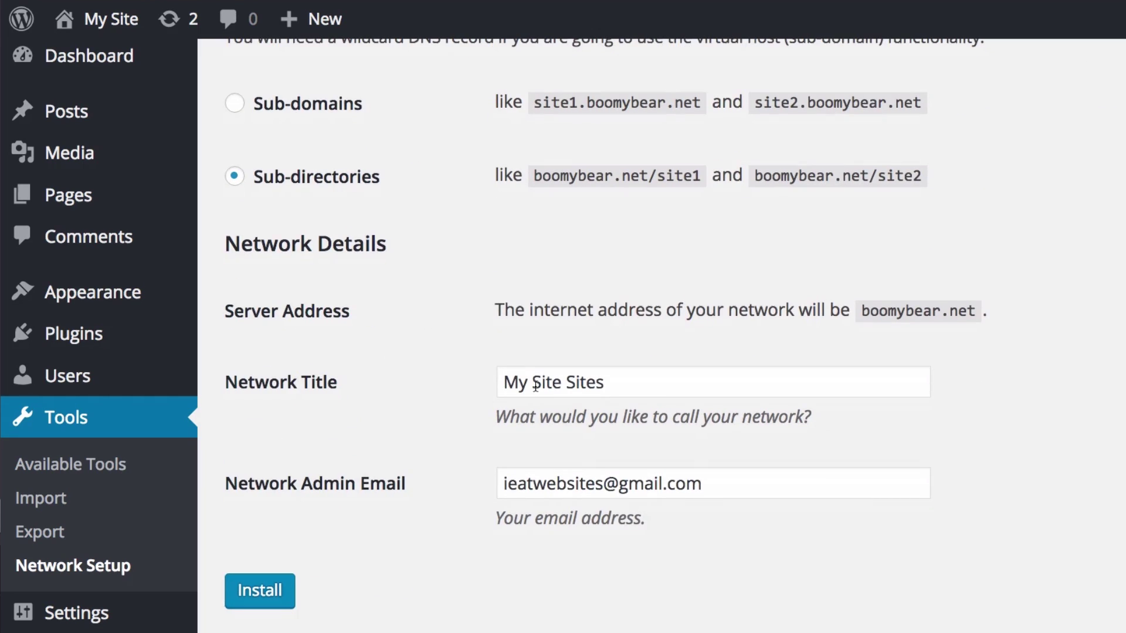
# - Confirm the Network Title 'My Site Sites' and the admin email, then install the network
pyautogui.click(554, 383)
pyautogui.scroll(-1, 490, 405)
pyautogui.scroll(-1, 486, 421)
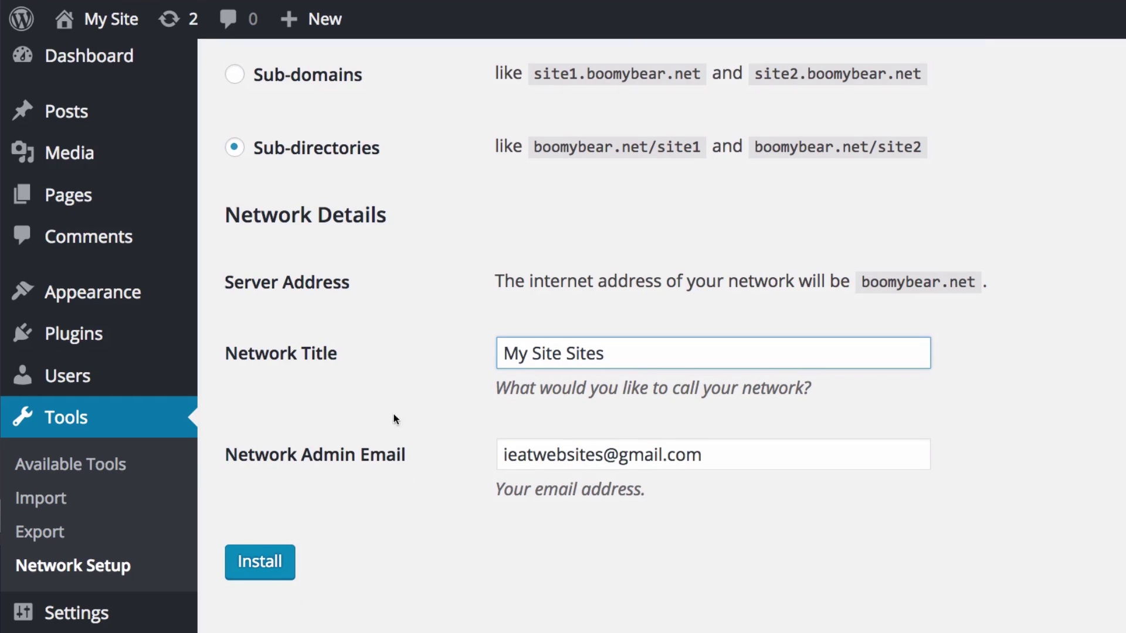
pyautogui.click(586, 456)
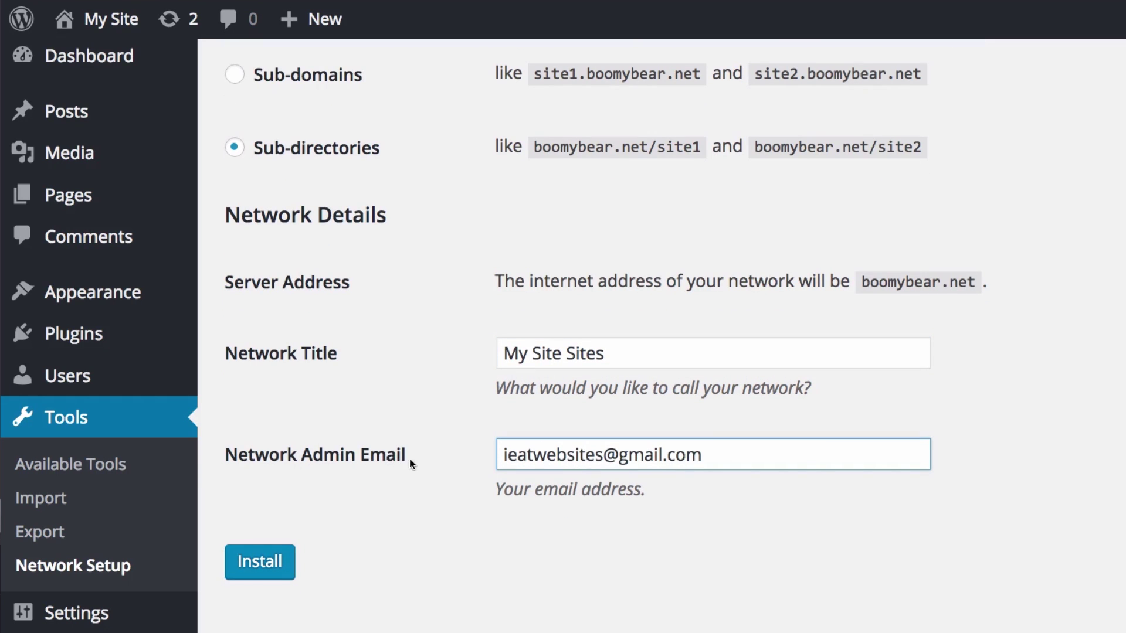
pyautogui.scroll(3, 443, 434)
pyautogui.scroll(-3, 451, 458)
pyautogui.click(345, 541)
pyautogui.click(268, 561)
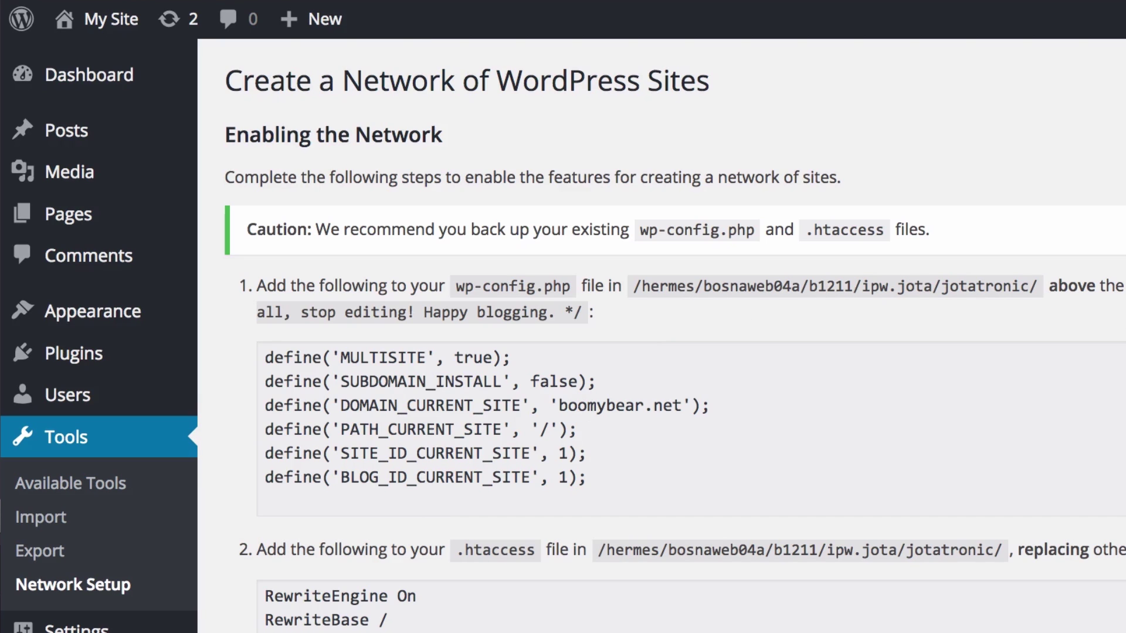
# - Copy the six define lines from the step 1 wp-config.php code box
pyautogui.scroll(-3, 846, 371)
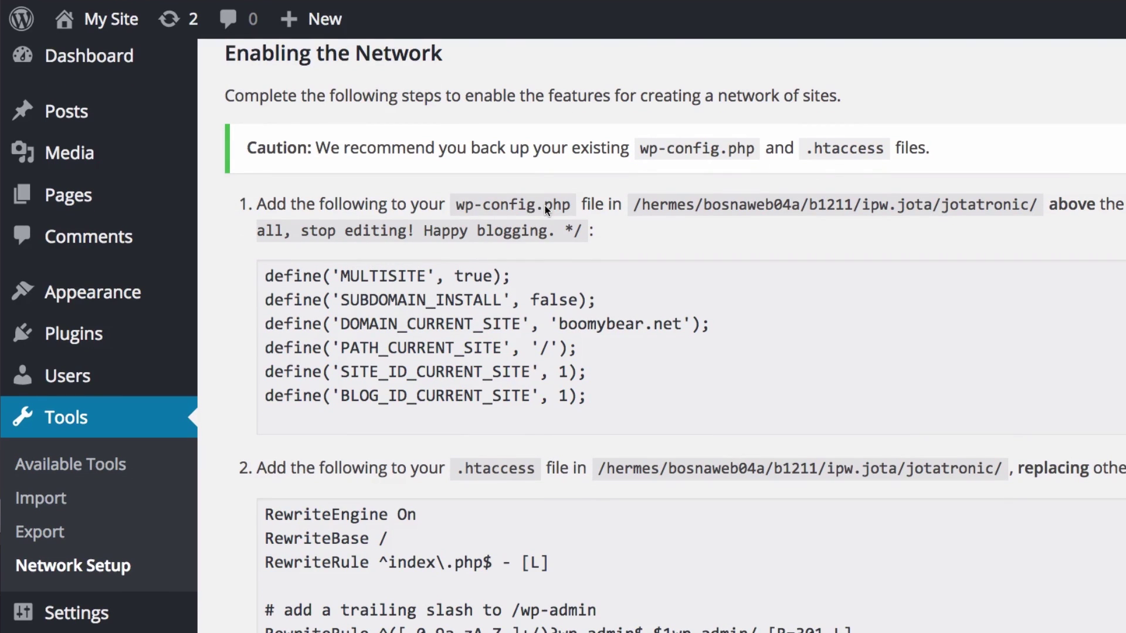
pyautogui.scroll(-1, 854, 233)
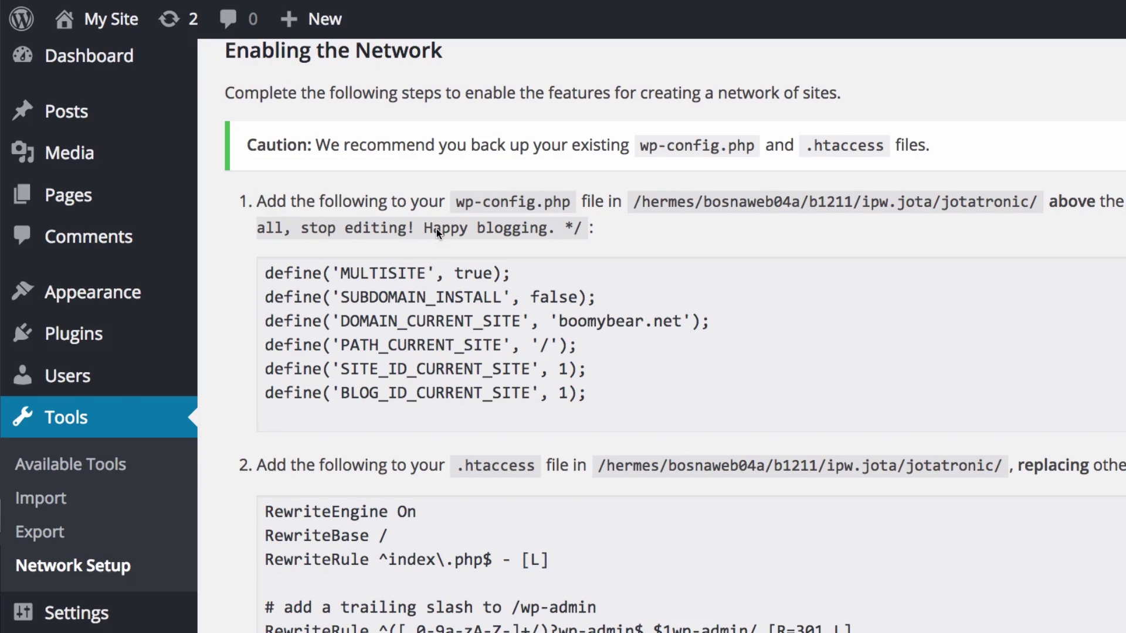
pyautogui.click(355, 273)
pyautogui.moveTo(596, 400); pyautogui.dragTo(276, 271)
pyautogui.rightClick(277, 269)
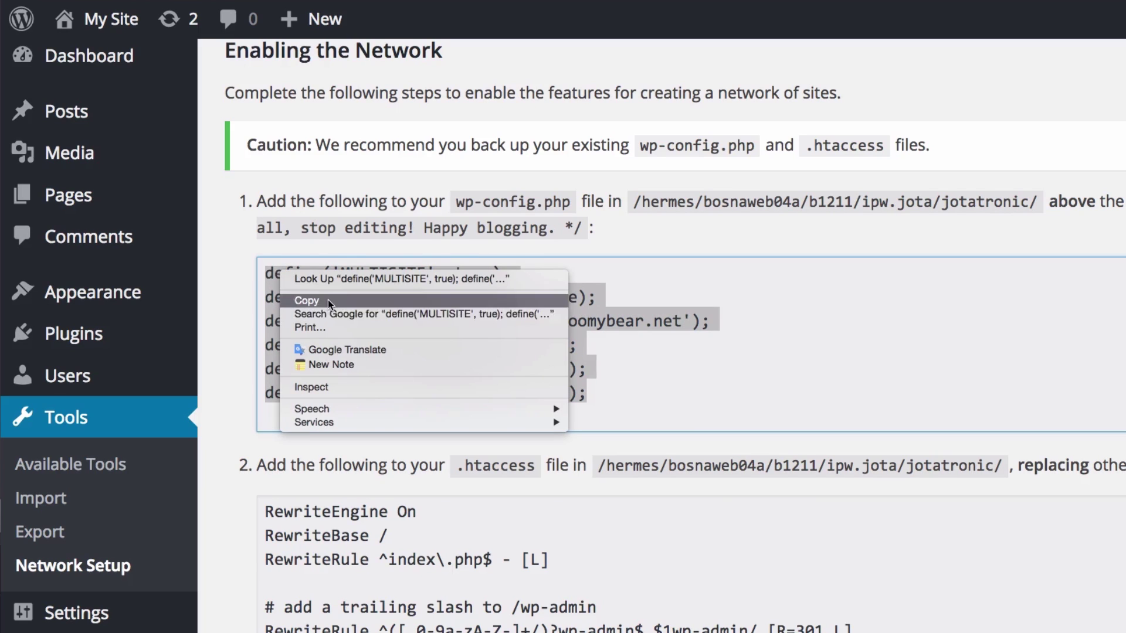
pyautogui.click(328, 300)
# - Paste the six define lines into wp-config.php as lines 82–87, below WP_ALLOW_MULTISITE
pyautogui.click(693, 628)
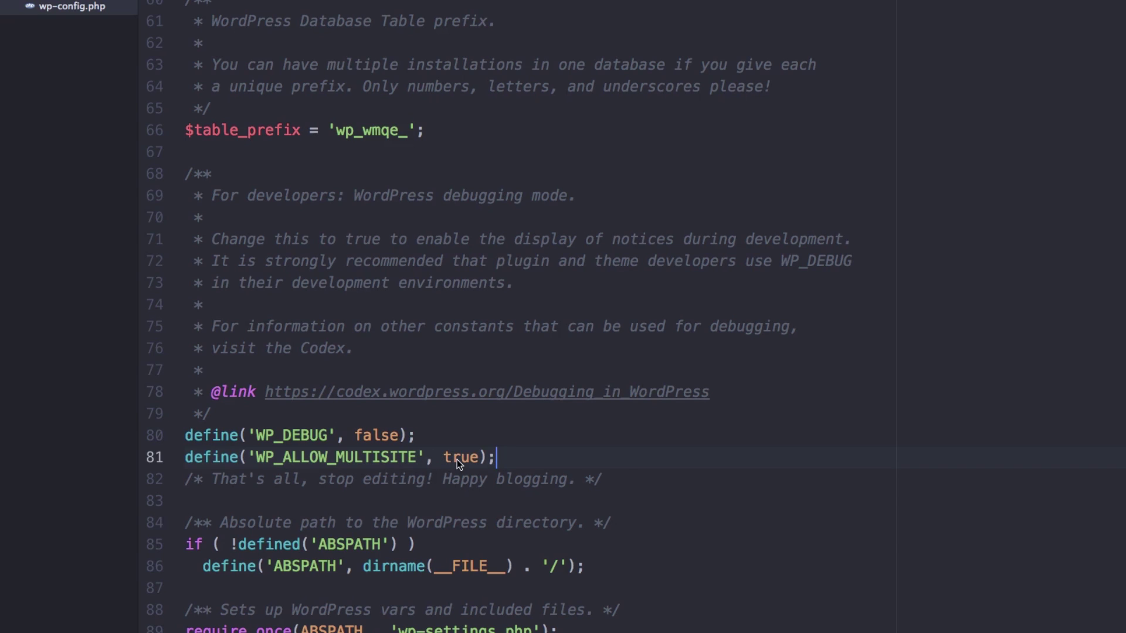
pyautogui.press('Return')
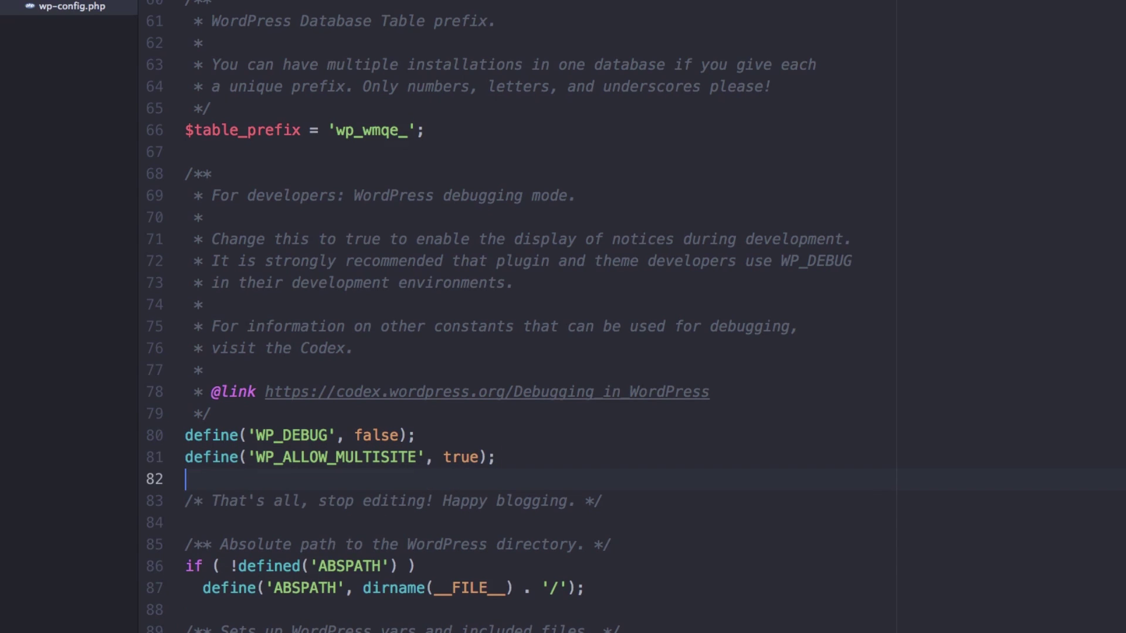
pyautogui.press('super+v')
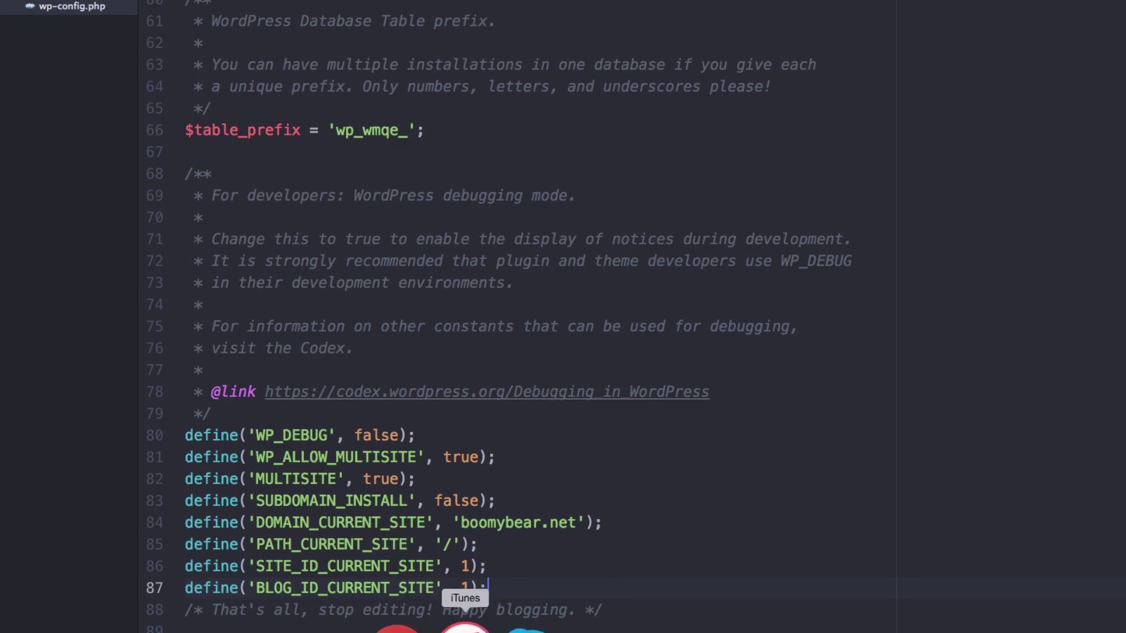
pyautogui.click(431, 627)
# - Copy the .htaccess rules block, from RewriteEngine On through the final index.php rule
pyautogui.scroll(-4, 620, 364)
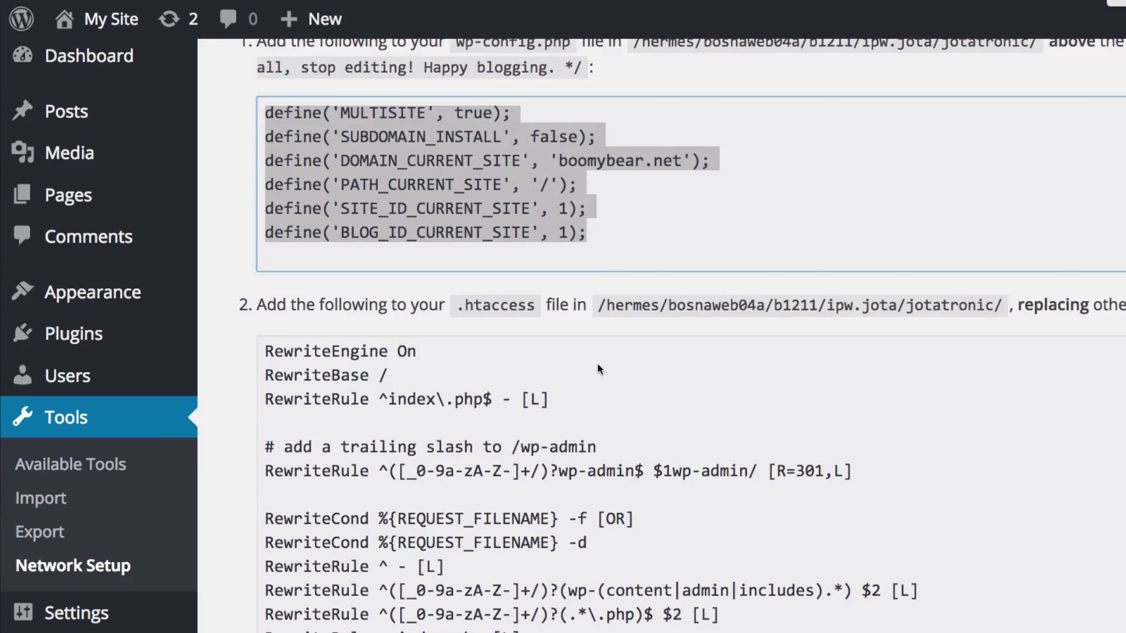
pyautogui.click(598, 369)
pyautogui.scroll(-1, 469, 293)
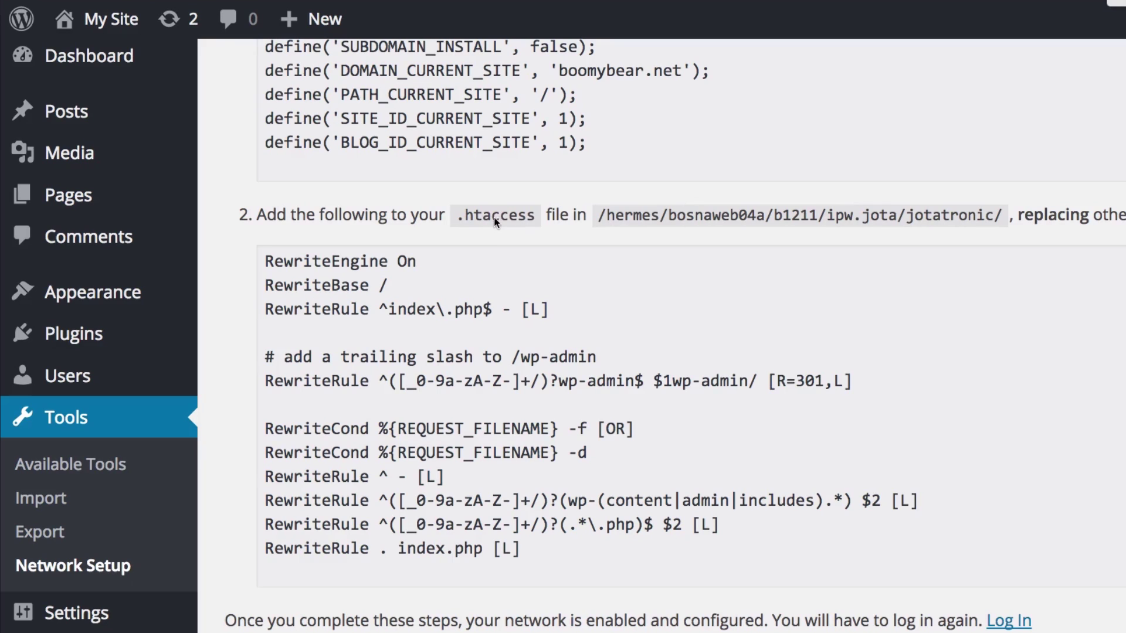
pyautogui.moveTo(268, 262); pyautogui.dragTo(586, 534)
pyautogui.rightClick(562, 512)
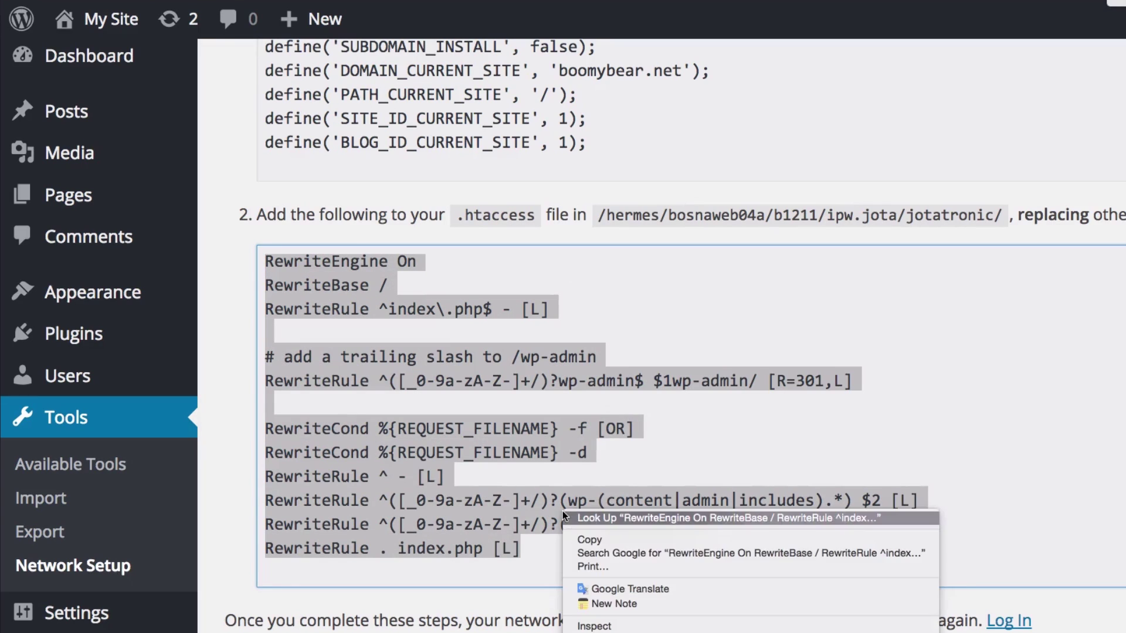
pyautogui.click(580, 539)
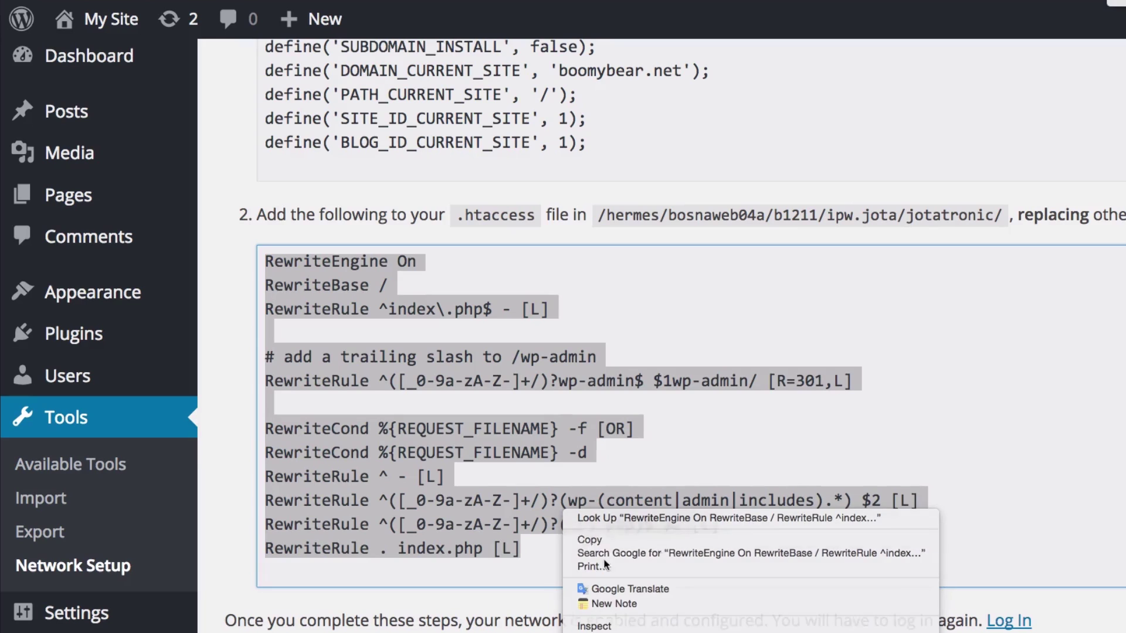
pyautogui.click(1032, 215)
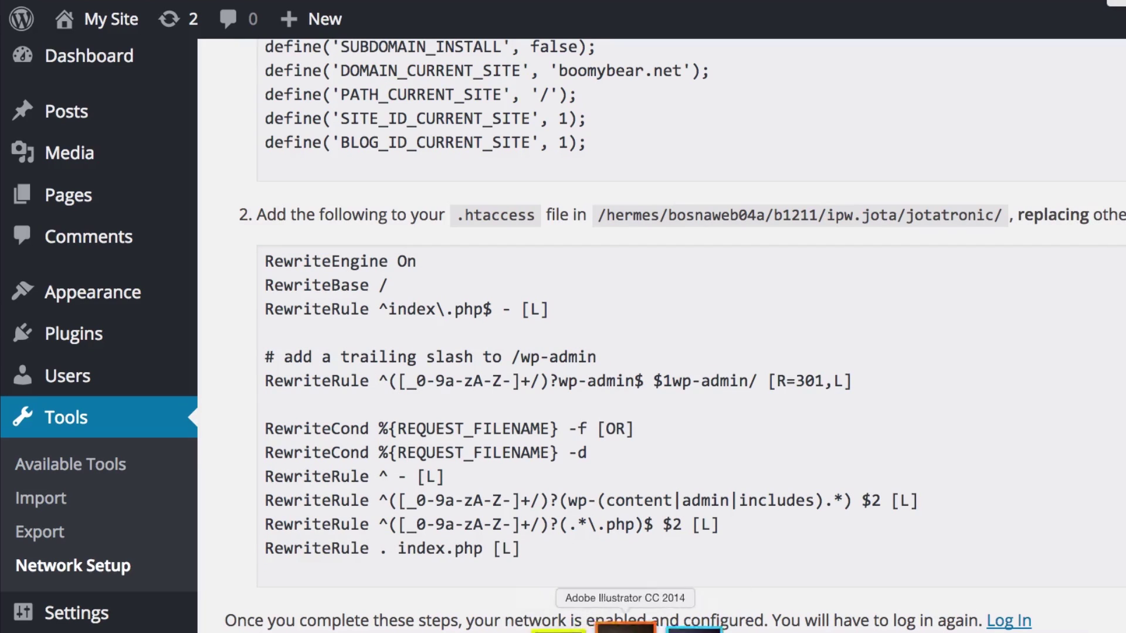
# - Replace the old .htaccess contents in Atom with the 13 copied multisite rewrite rules
pyautogui.click(643, 623)
pyautogui.press('super+n')
pyautogui.press('super+v')
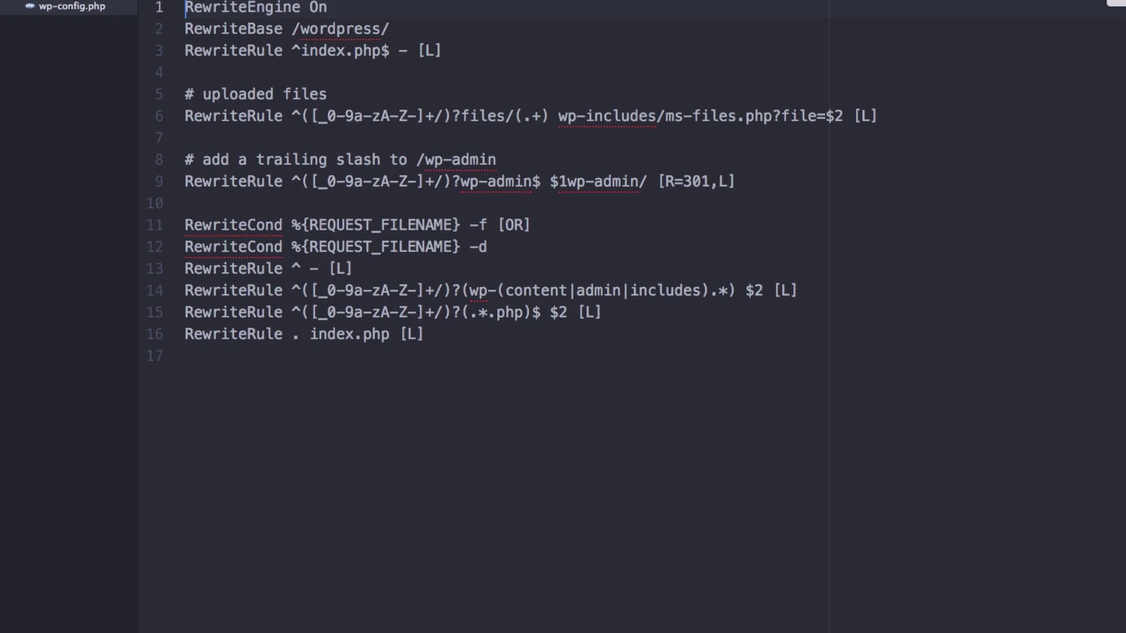
pyautogui.moveTo(443, 338); pyautogui.dragTo(175, 5)
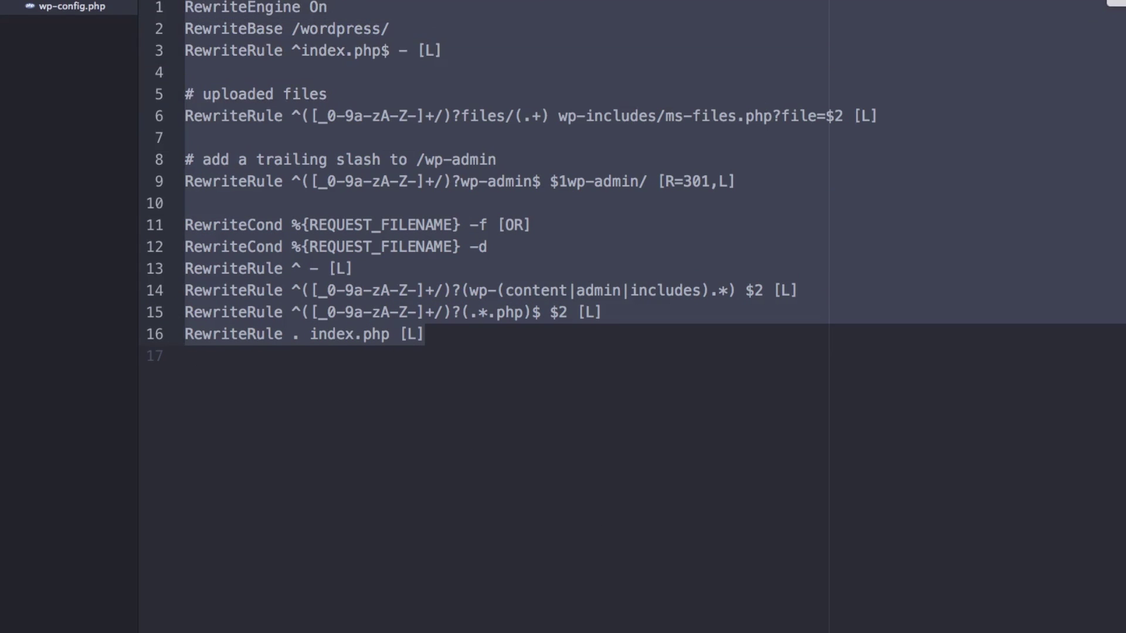
pyautogui.press('BackSpace')
pyautogui.press('super+v')
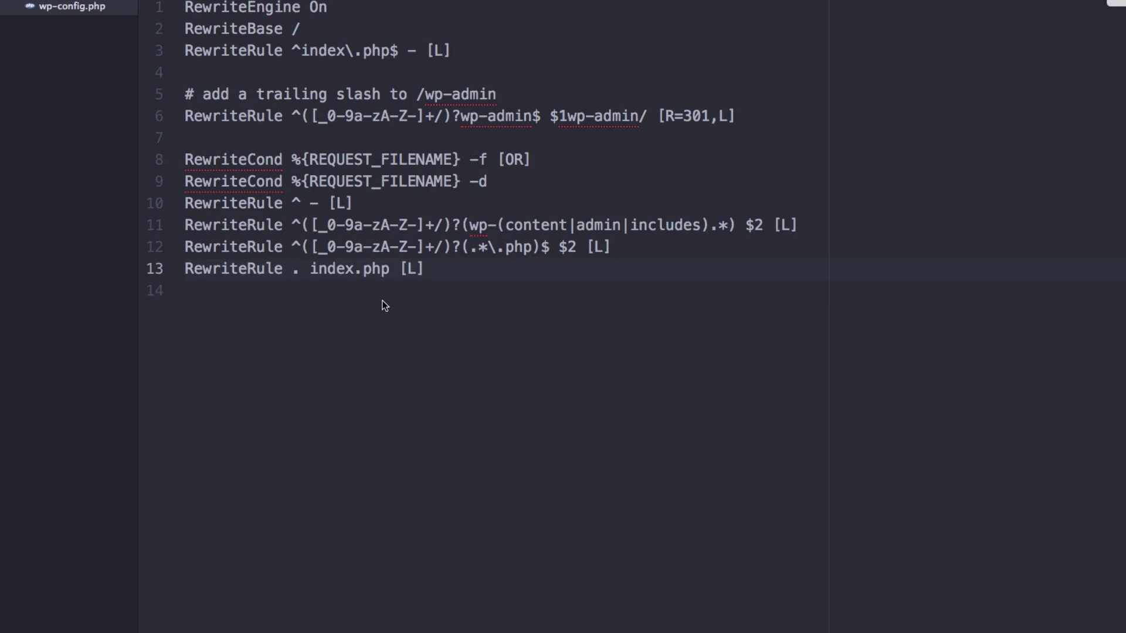
pyautogui.click(431, 623)
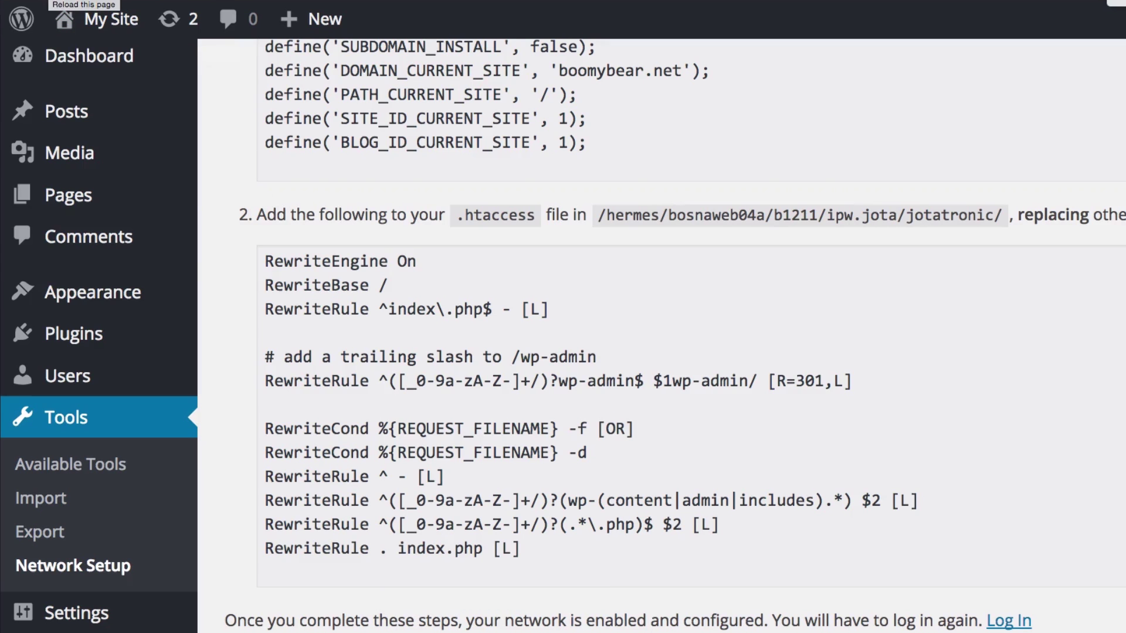
# - Reload the page and reach Network Setup through My Sites > Network Admin
pyautogui.press('super+r')
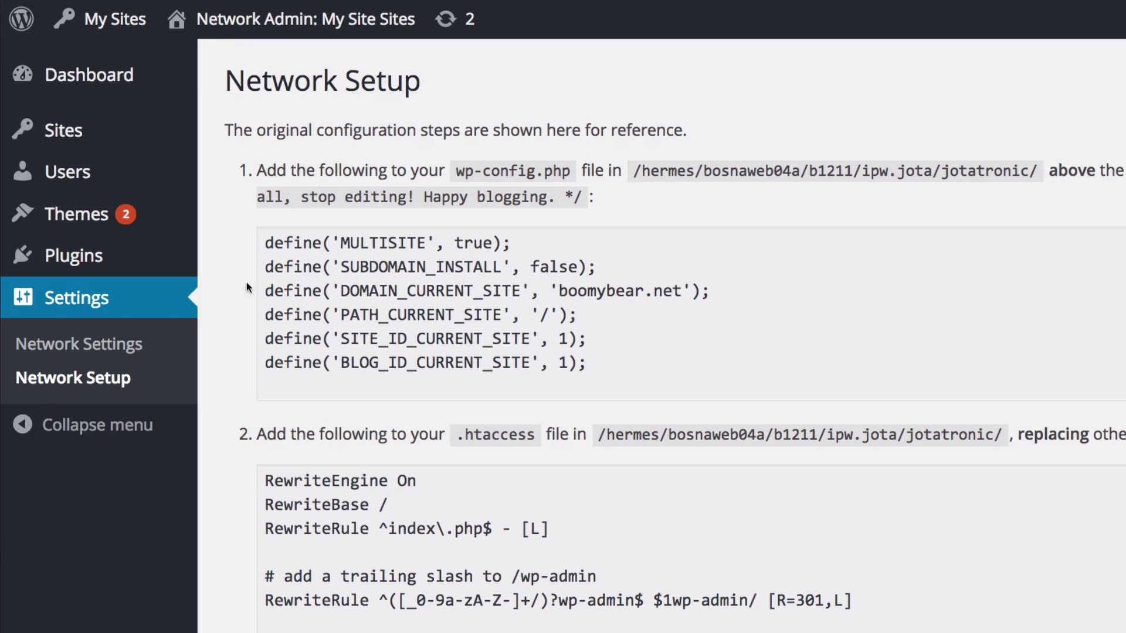
pyautogui.moveTo(81, 23)
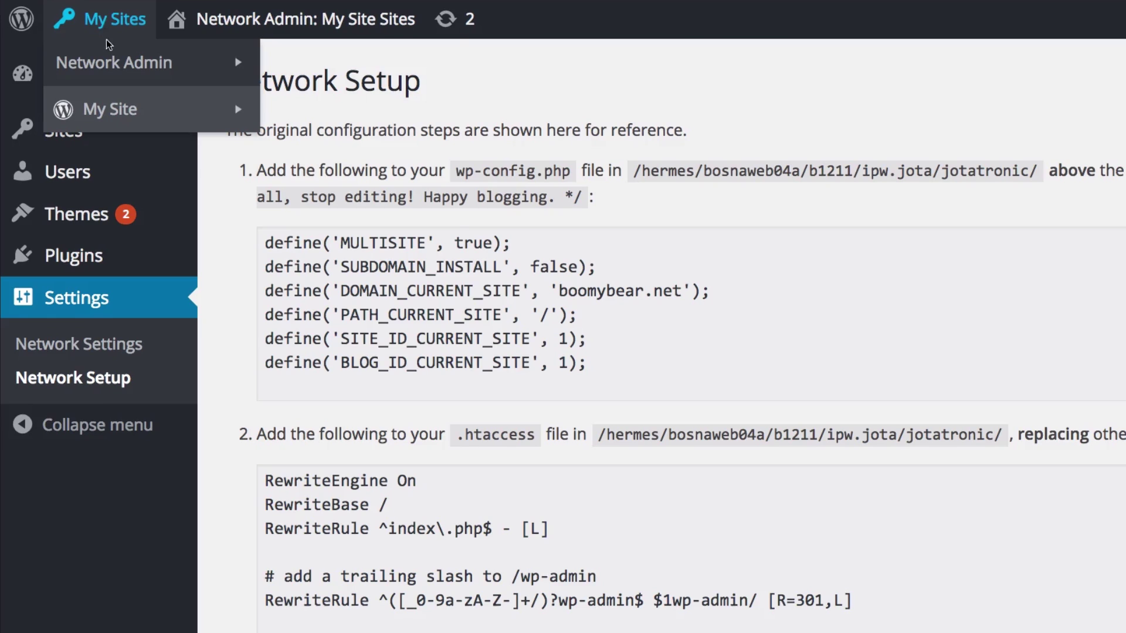
pyautogui.moveTo(112, 63)
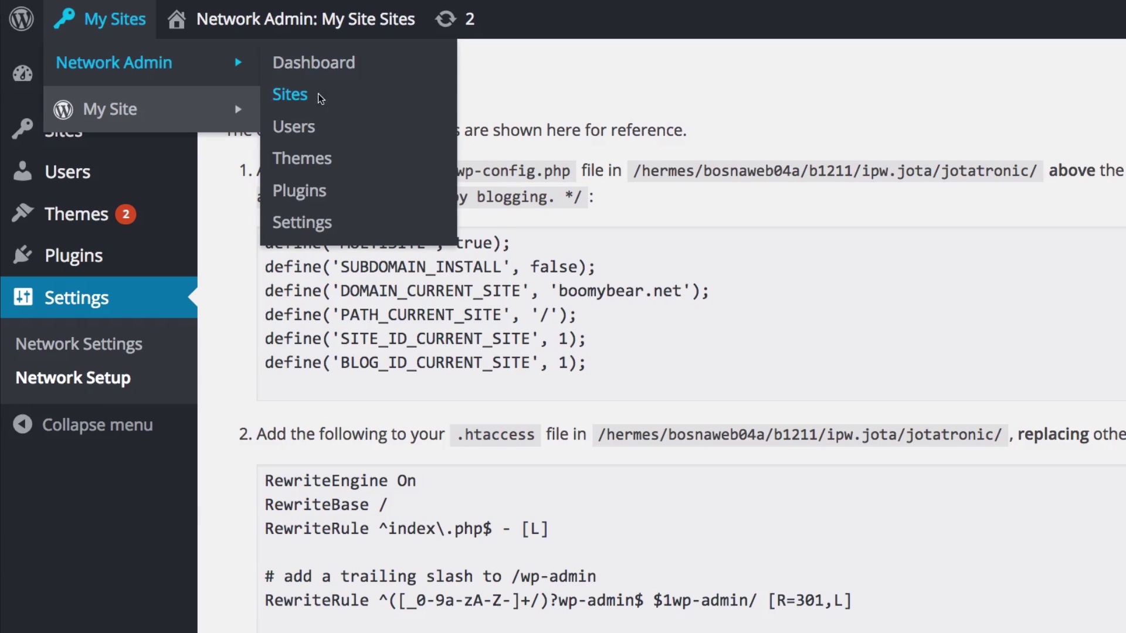
pyautogui.moveTo(166, 117)
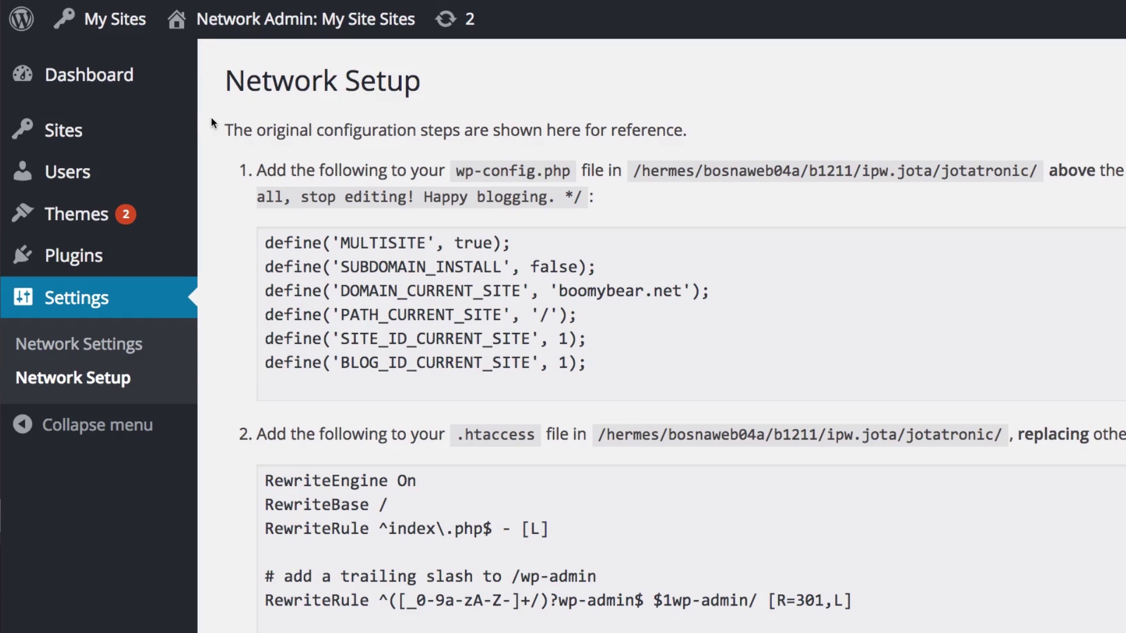
pyautogui.moveTo(67, 139)
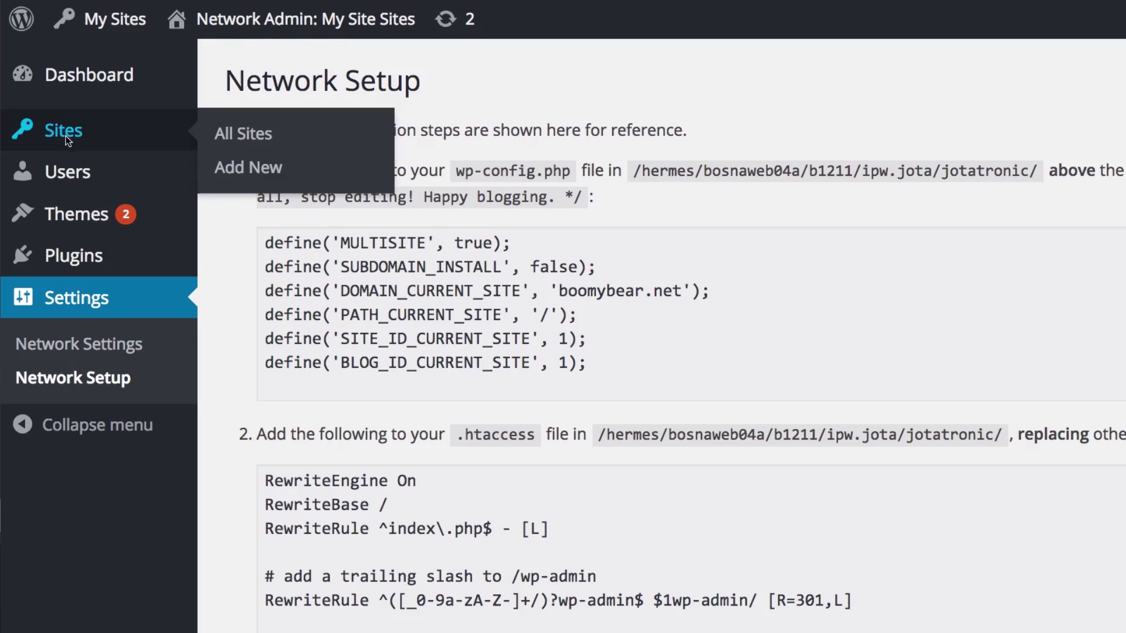
# - On the Add New Site form, enter site address 'seo' and title 'SEO'
pyautogui.click(247, 170)
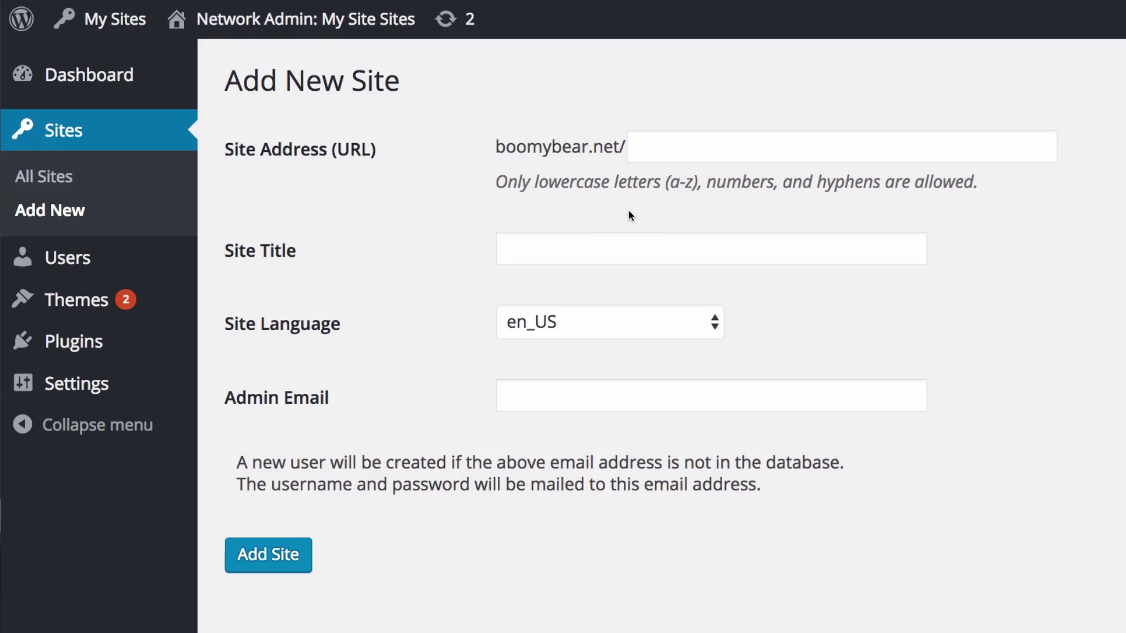
pyautogui.moveTo(479, 148); pyautogui.dragTo(670, 146)
pyautogui.click(716, 146)
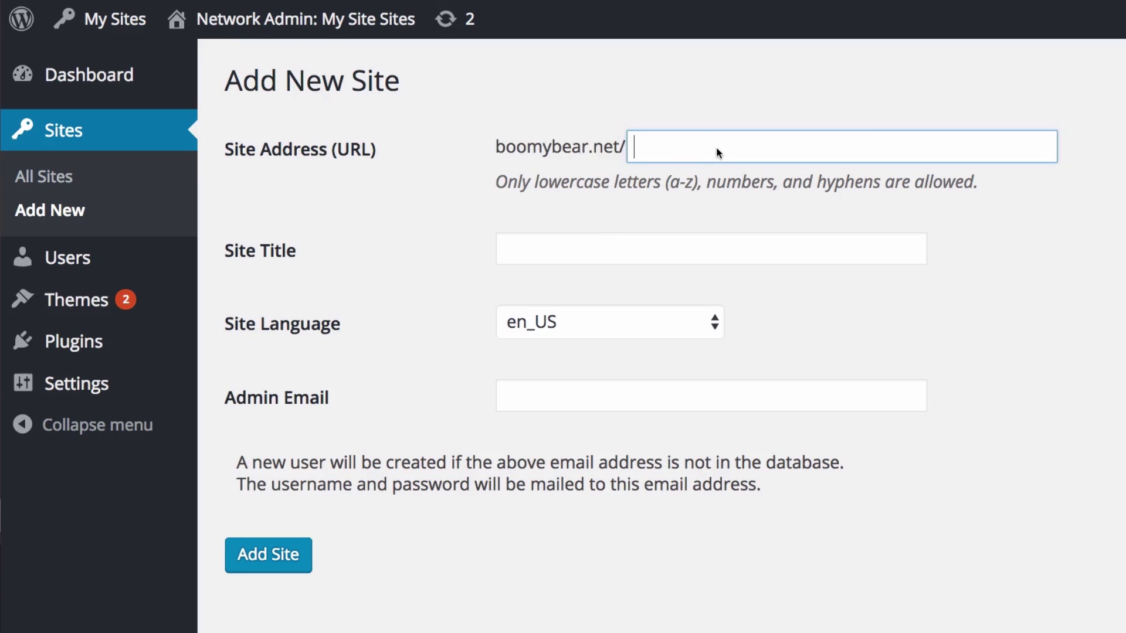
pyautogui.write('seo')
pyautogui.click(551, 252)
pyautogui.write('SEO')
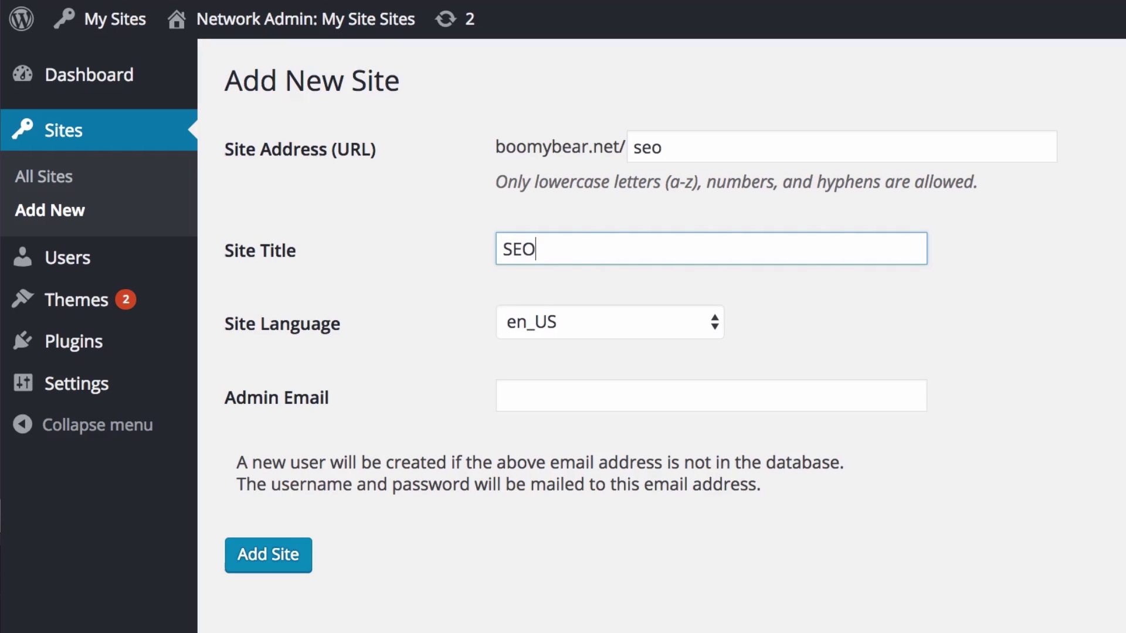
pyautogui.click(459, 265)
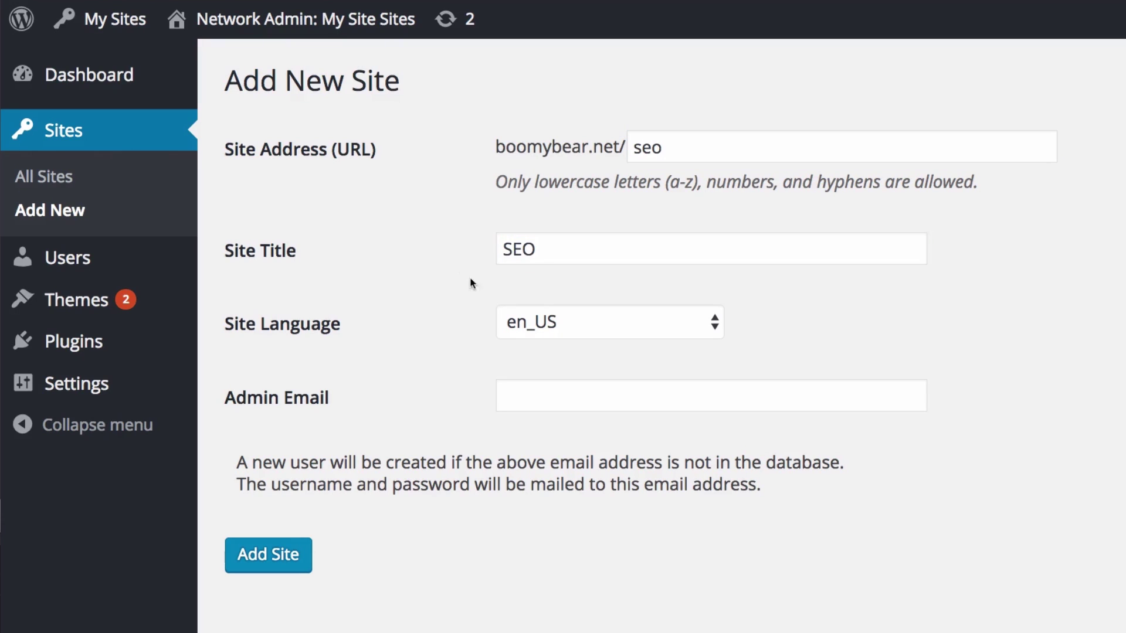
# - Choose the existing admin user's email as site admin and add the site
pyautogui.click(515, 404)
pyautogui.write('jlbigl')
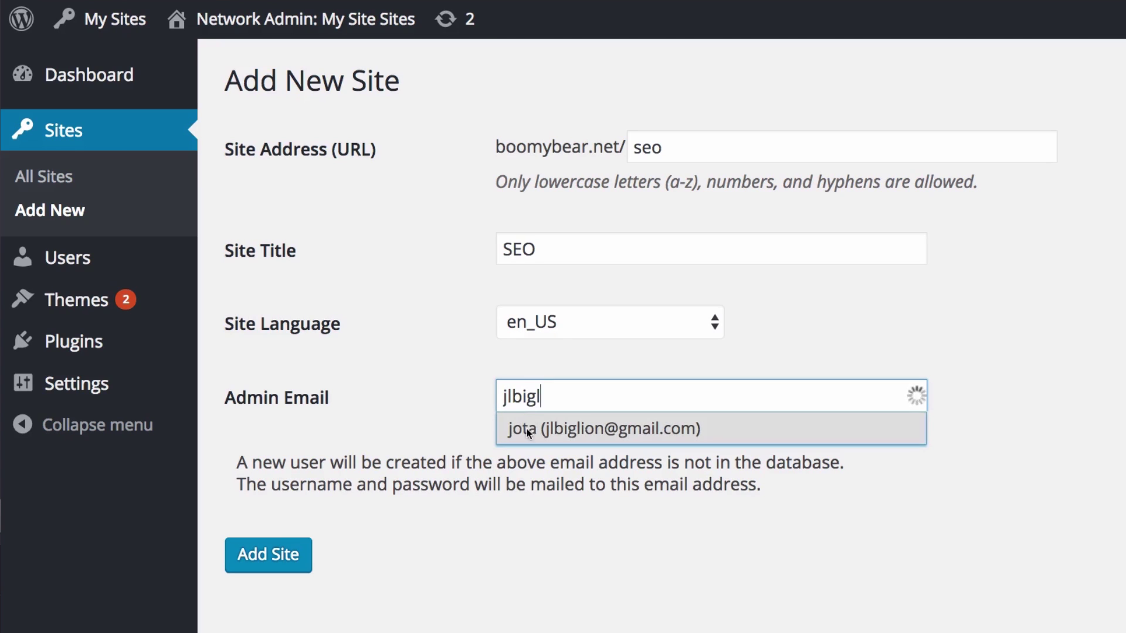
pyautogui.click(594, 428)
pyautogui.click(431, 408)
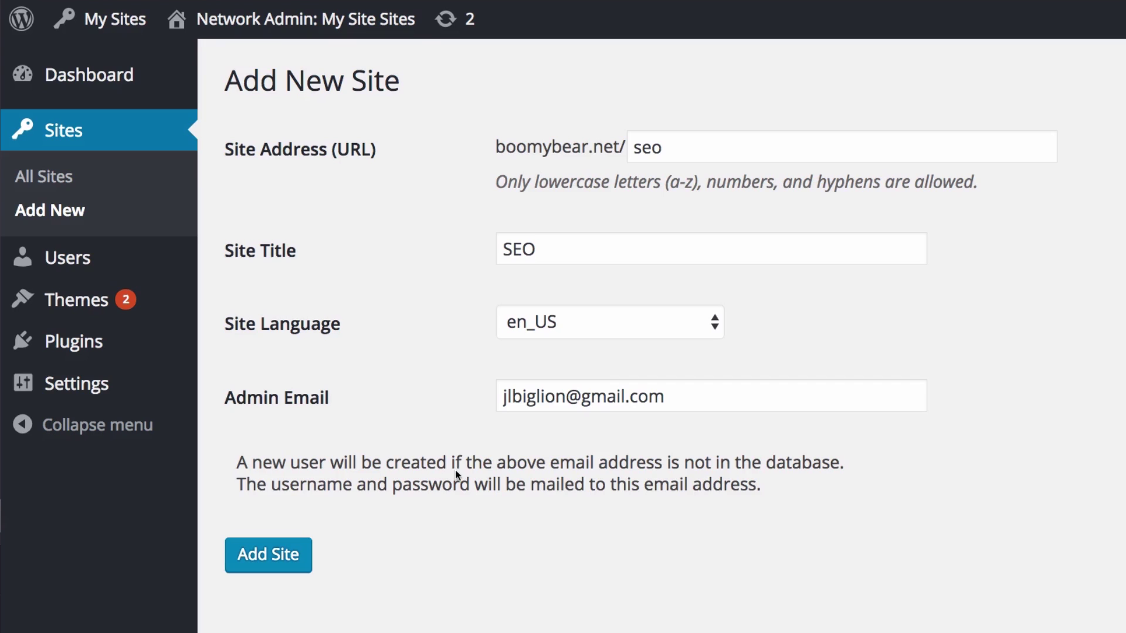
pyautogui.click(275, 553)
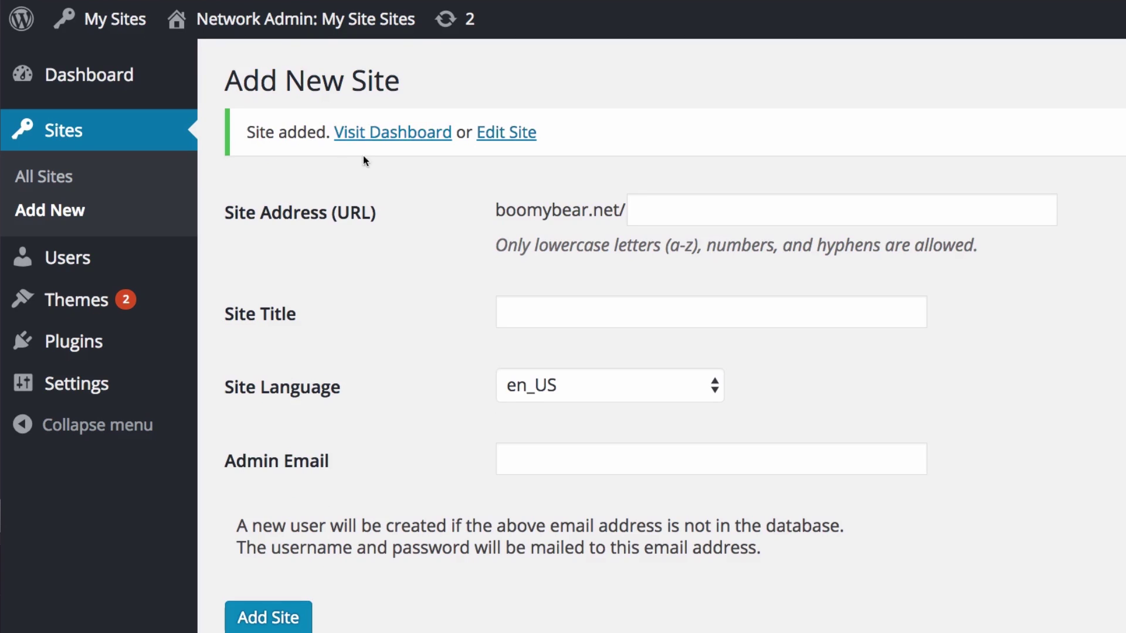
pyautogui.click(48, 183)
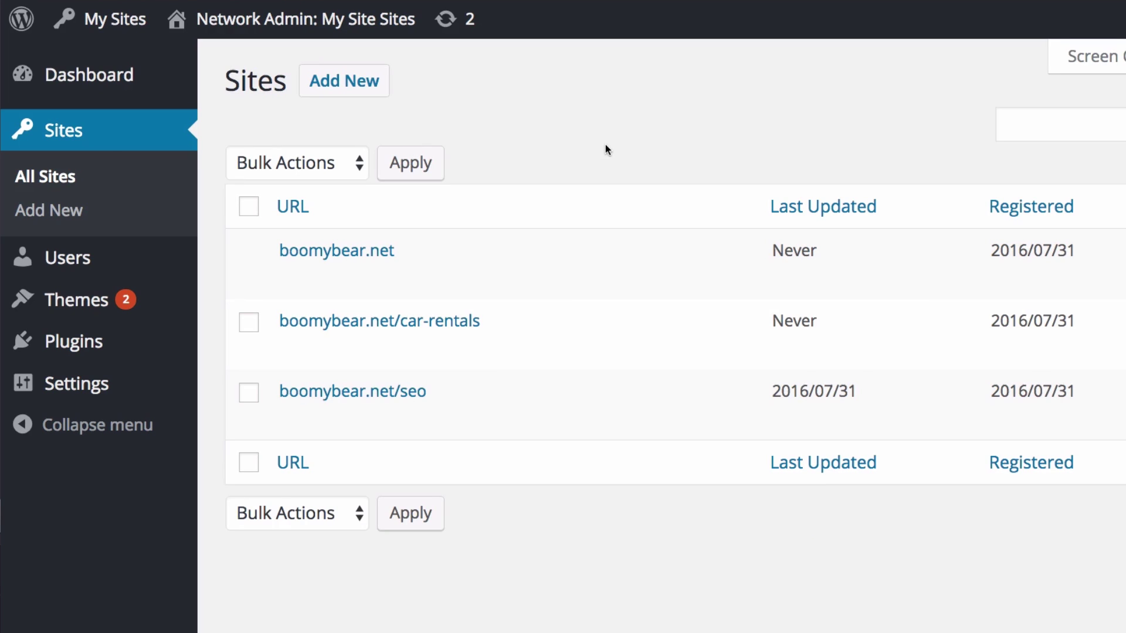
# - Open the boomybear.net/seo site's dashboard from the All Sites list
pyautogui.moveTo(338, 417)
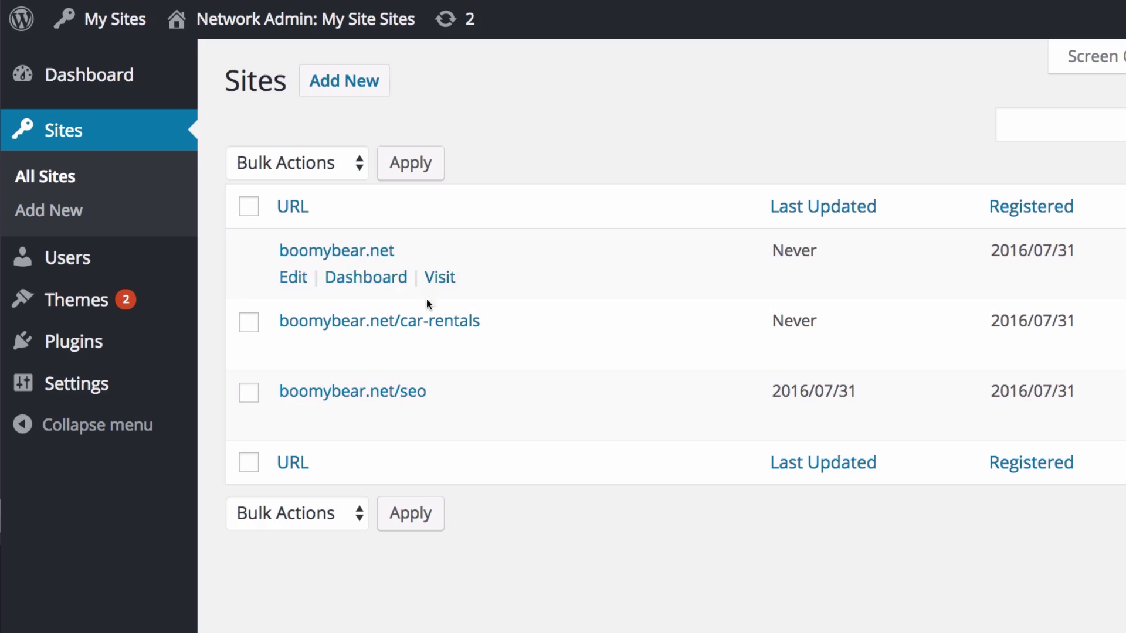
pyautogui.moveTo(368, 324)
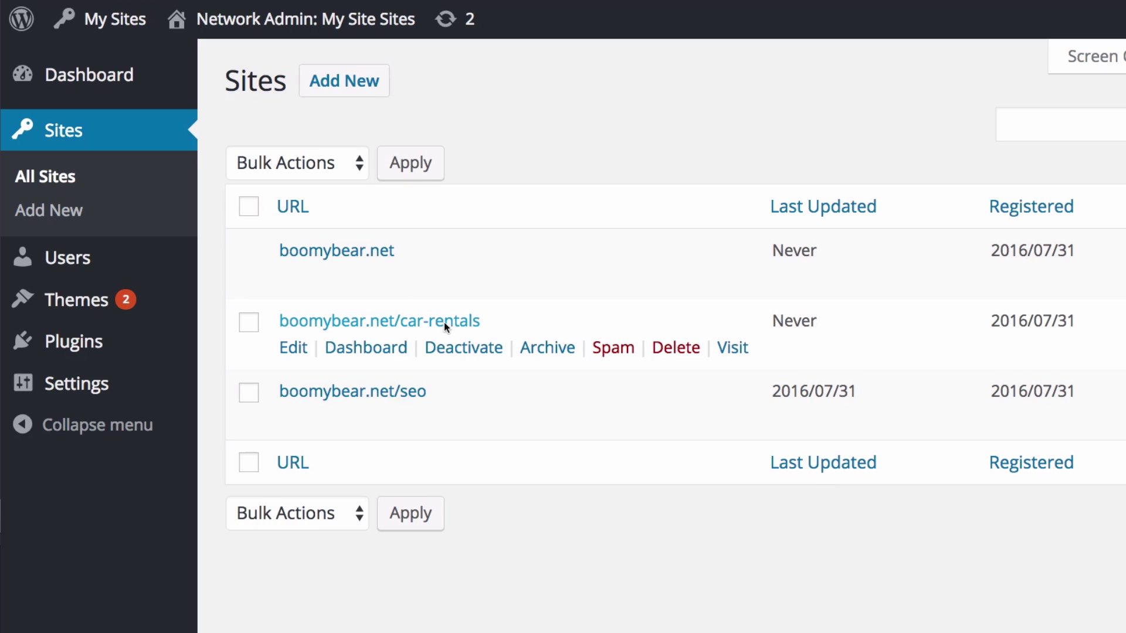
pyautogui.moveTo(406, 392)
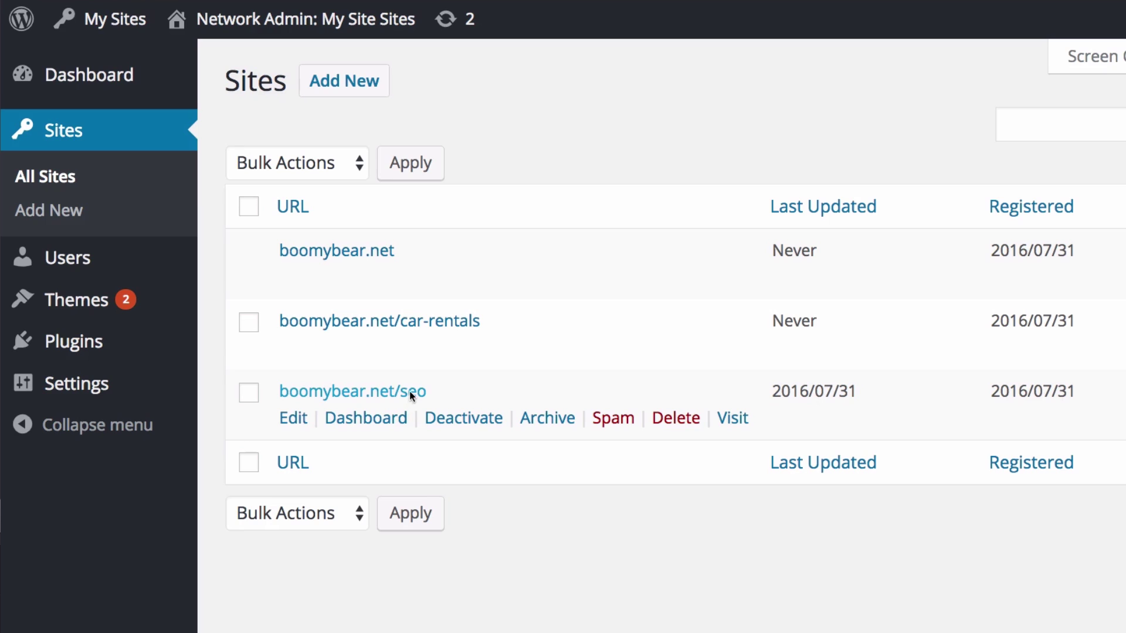
pyautogui.click(385, 420)
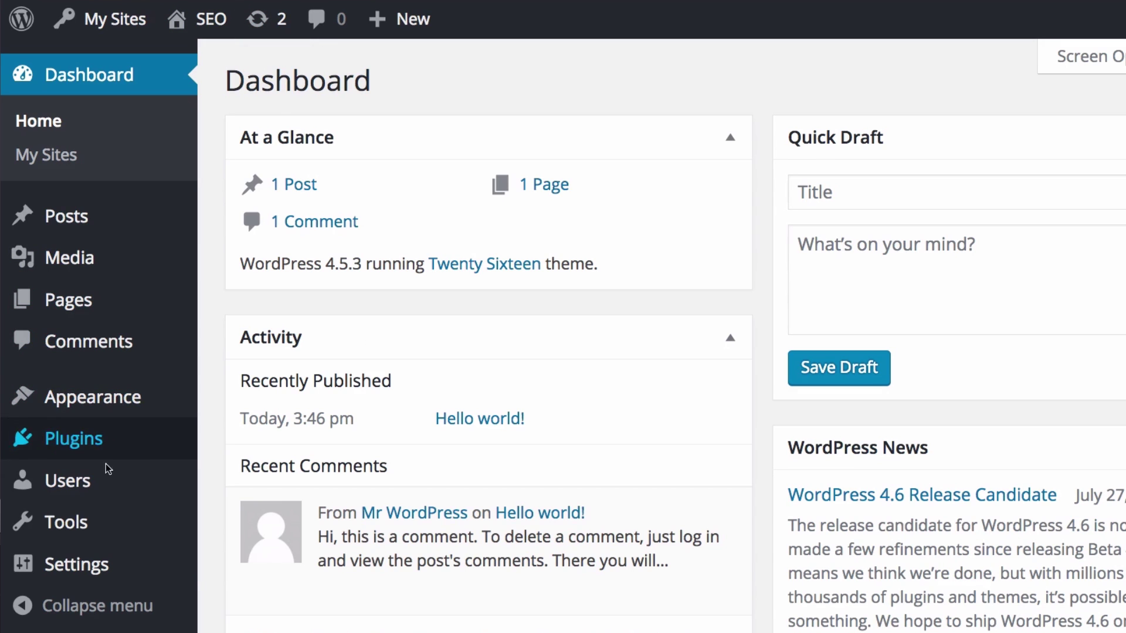
# - Check the seo site's Themes page, which offers only Twenty Sixteen, then return to Network Admin
pyautogui.moveTo(117, 410)
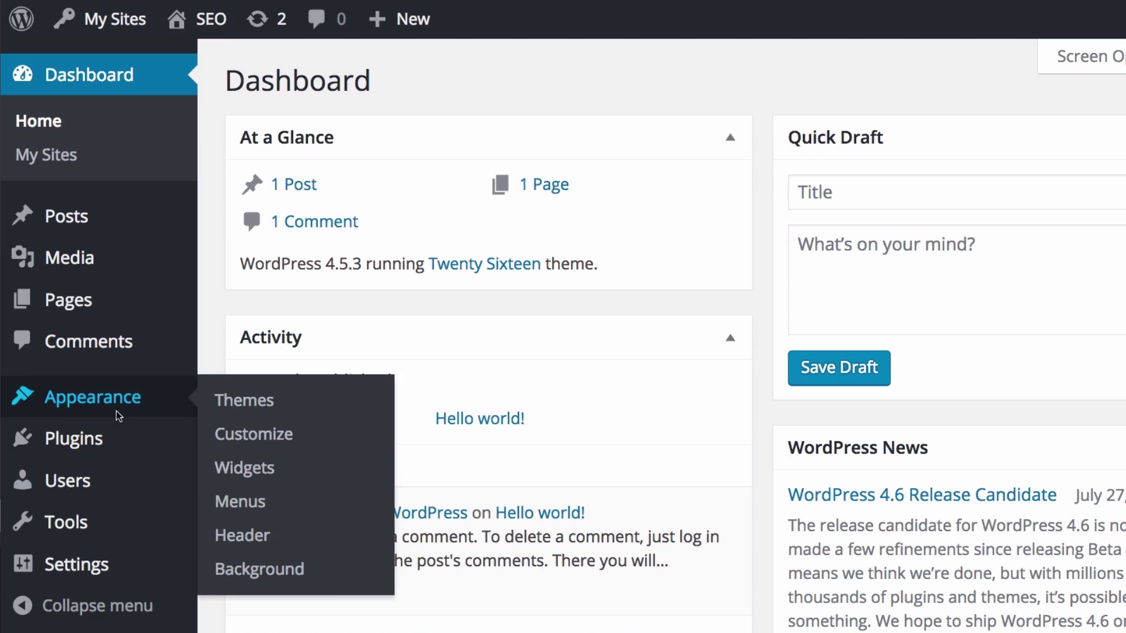
pyautogui.click(223, 400)
pyautogui.scroll(-5, 557, 305)
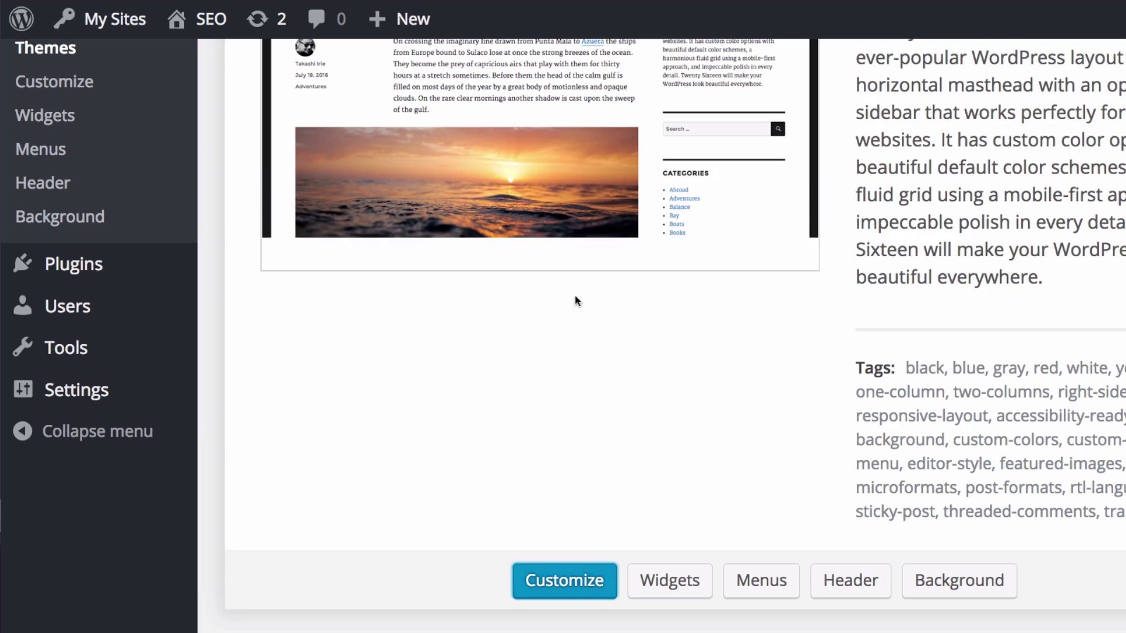
pyautogui.scroll(5, 685, 310)
pyautogui.scroll(-4, 686, 329)
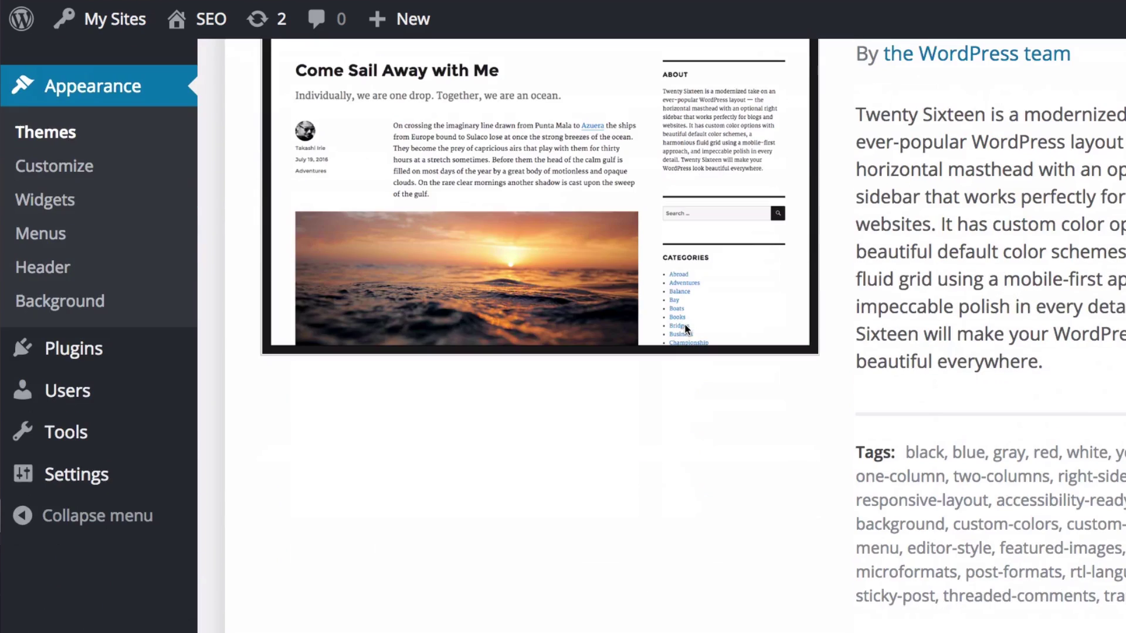
pyautogui.scroll(3, 684, 324)
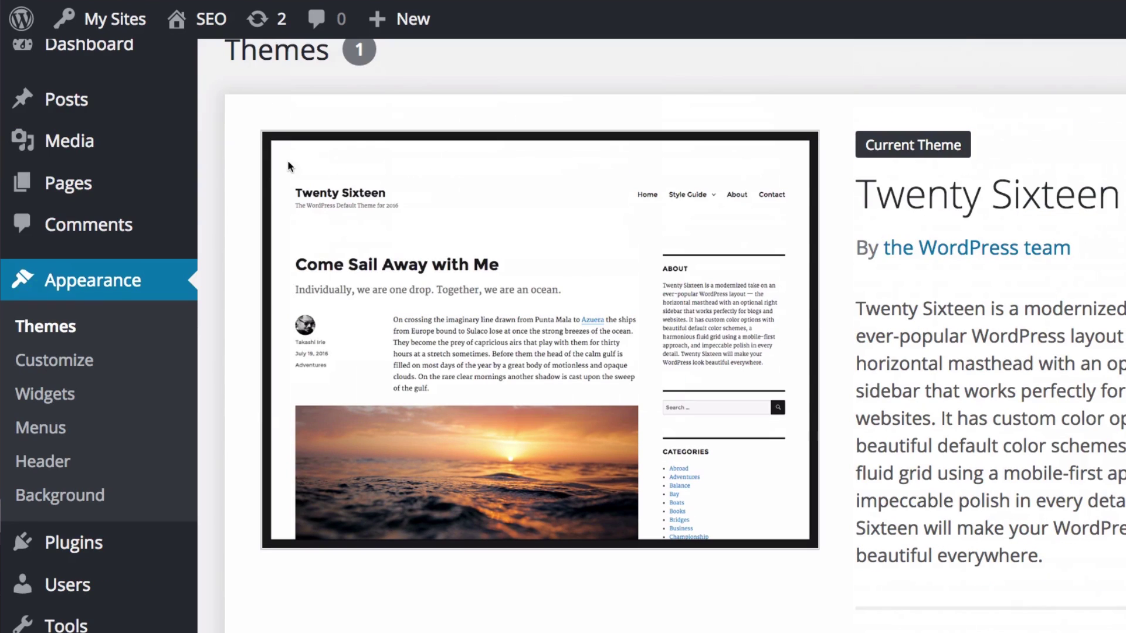
pyautogui.moveTo(142, 30)
pyautogui.moveTo(176, 63)
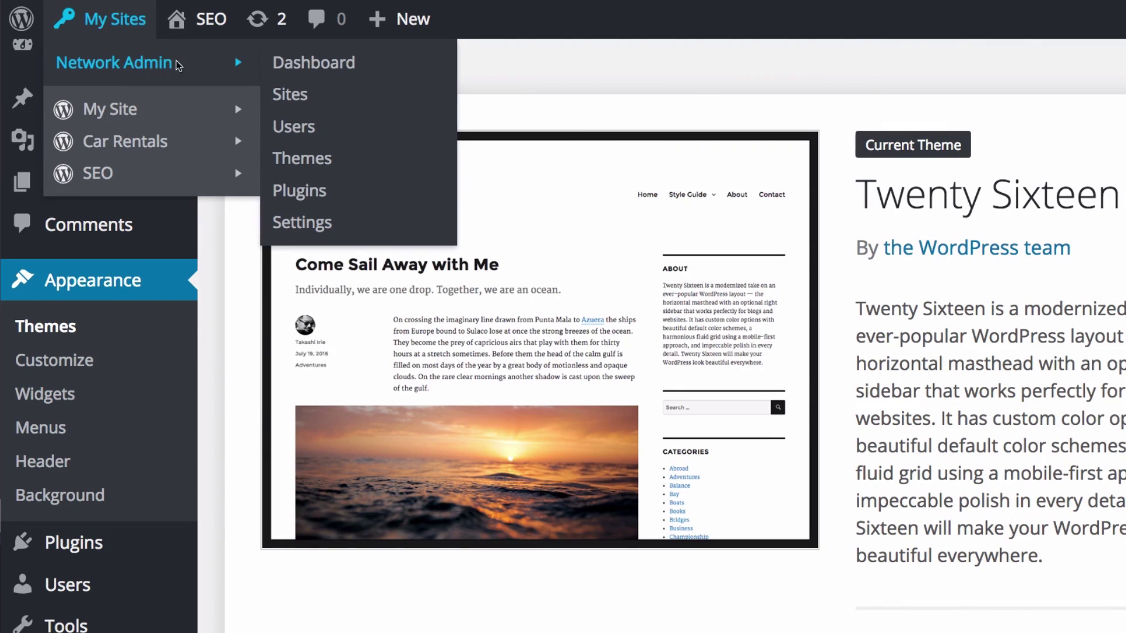
# - Network-enable the Twenty Fifteen theme from the network's Installed Themes list, making 2 enabled themes
pyautogui.click(296, 62)
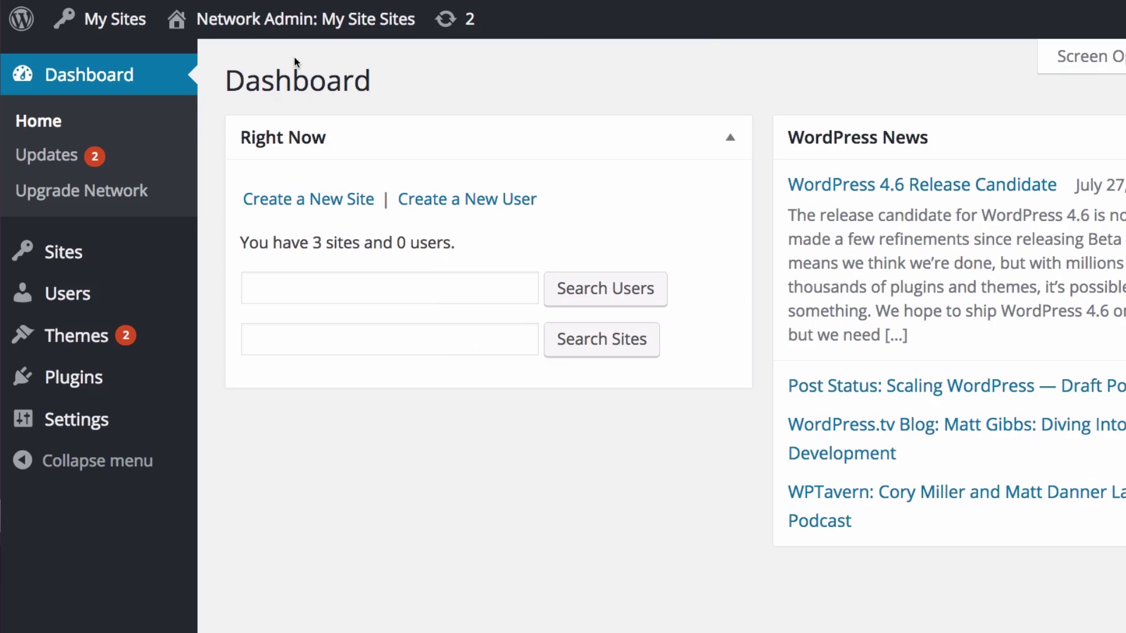
pyautogui.click(112, 342)
pyautogui.scroll(-1, 540, 340)
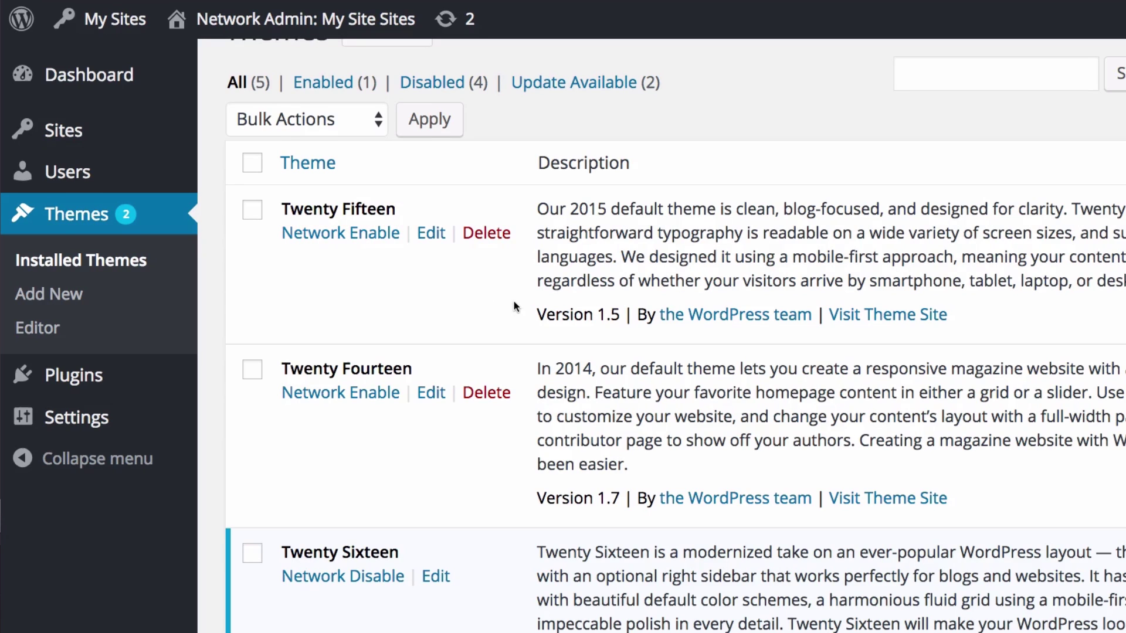
pyautogui.click(356, 234)
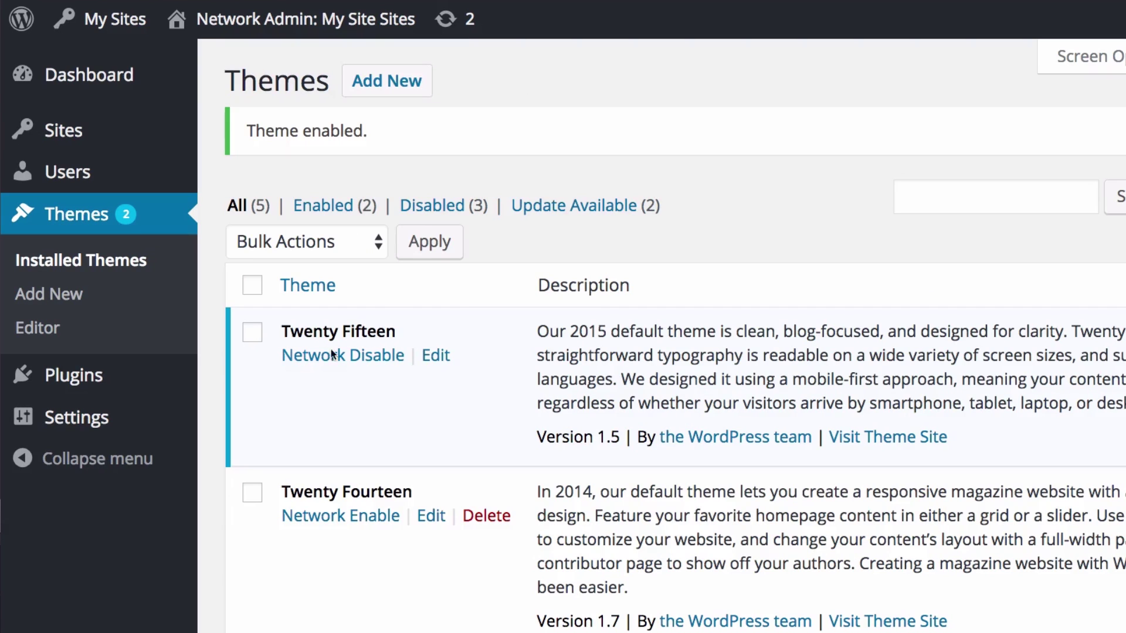
pyautogui.scroll(-2, 510, 367)
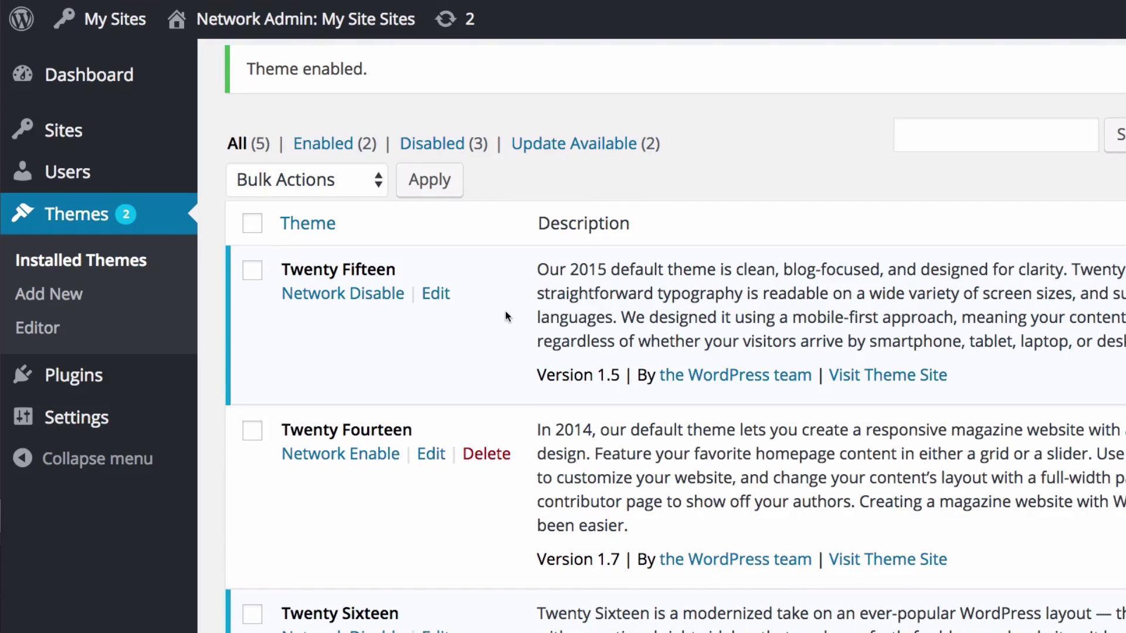
pyautogui.scroll(2, 513, 304)
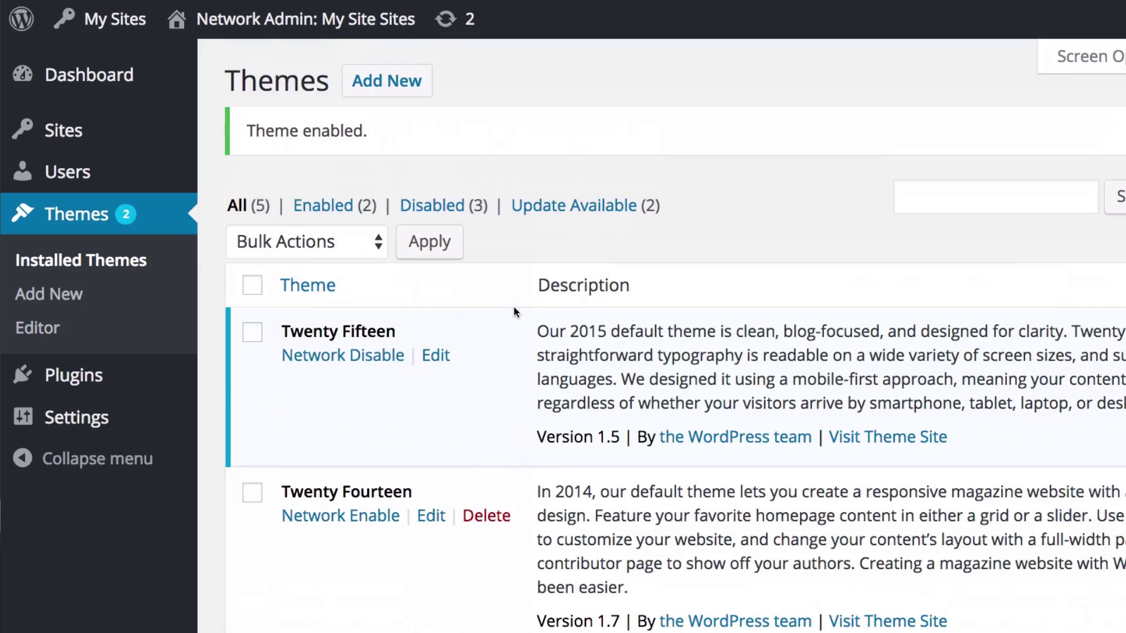
pyautogui.moveTo(97, 141)
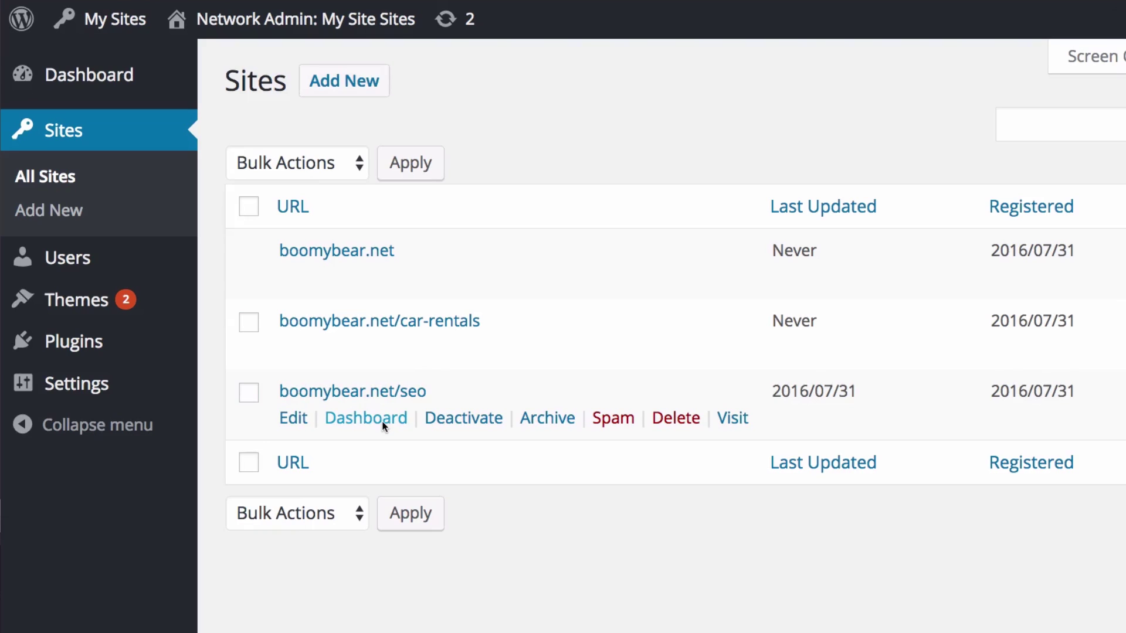
pyautogui.click(383, 423)
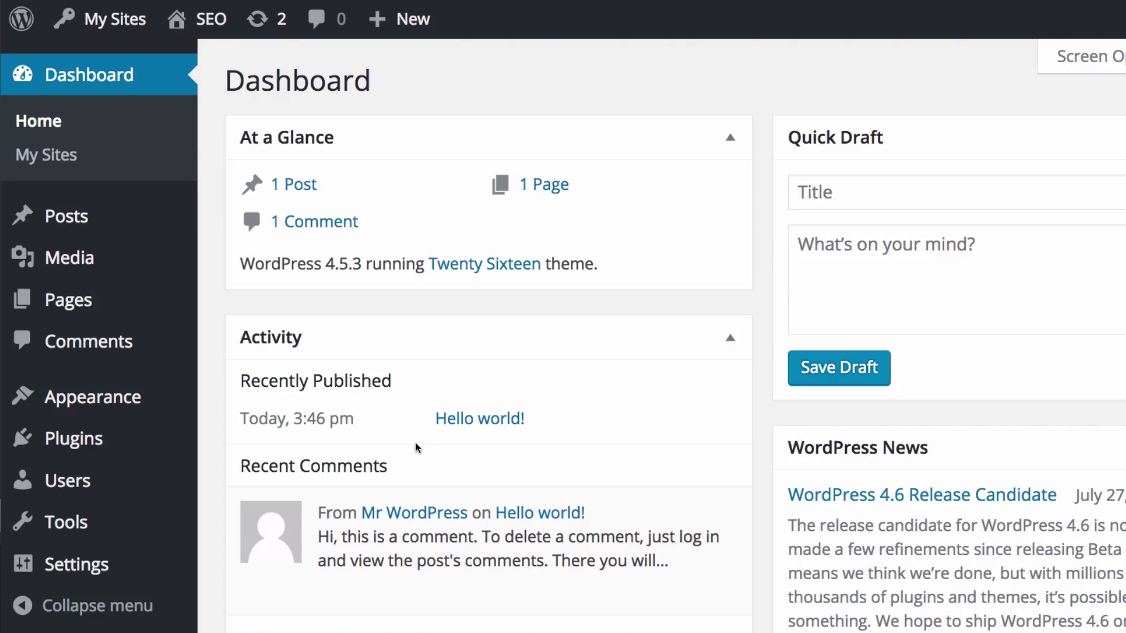
pyautogui.moveTo(120, 416)
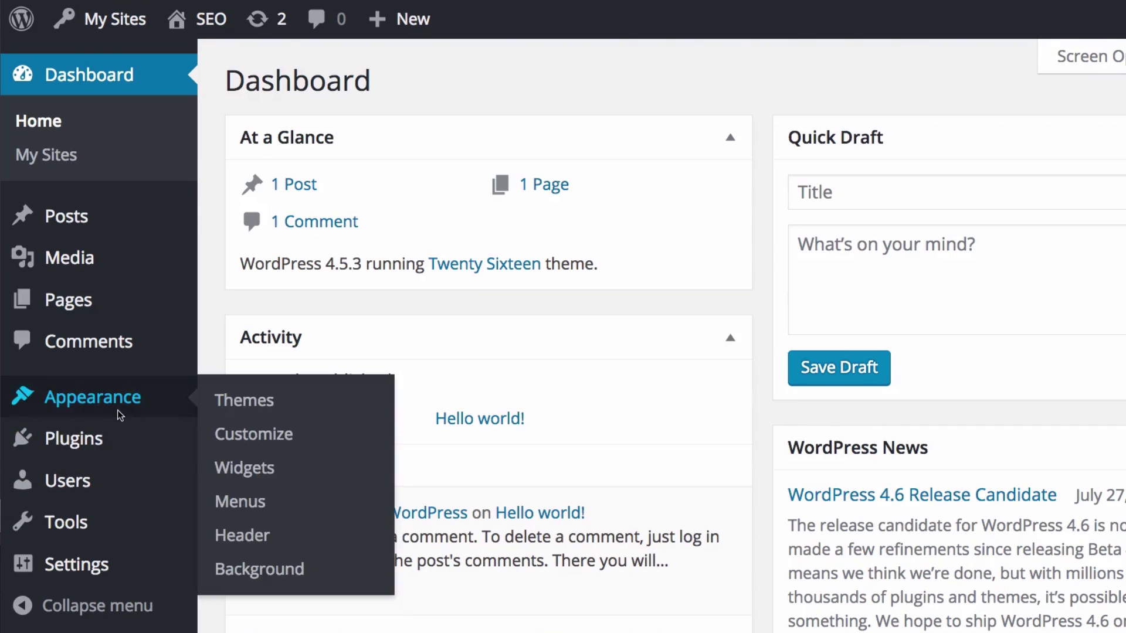
pyautogui.click(271, 404)
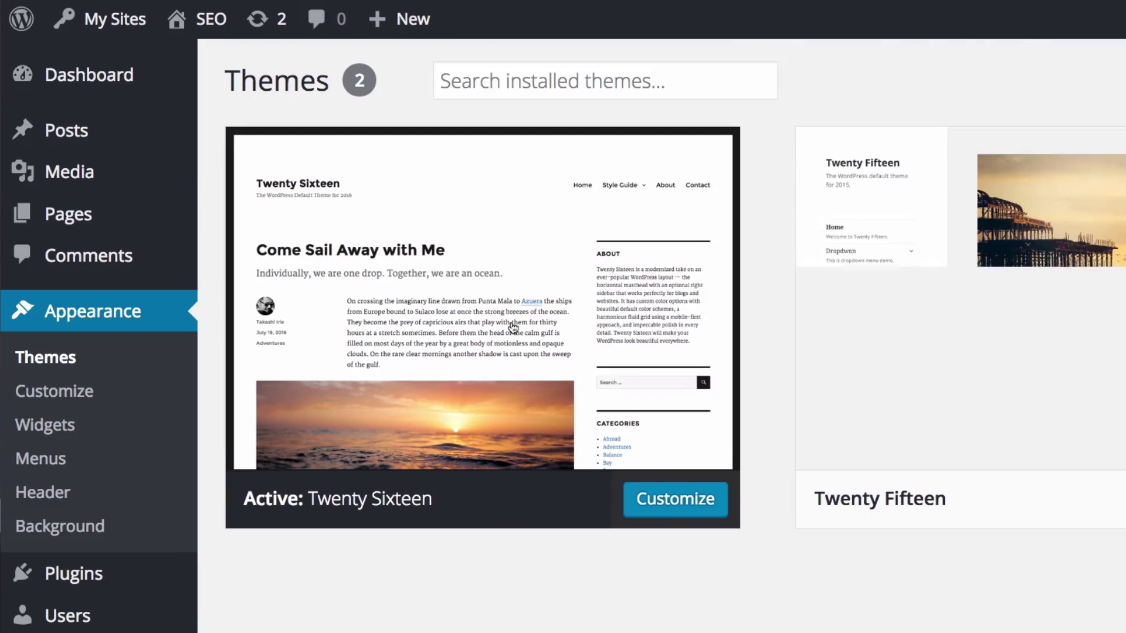
pyautogui.scroll(-1, 786, 239)
pyautogui.moveTo(945, 221)
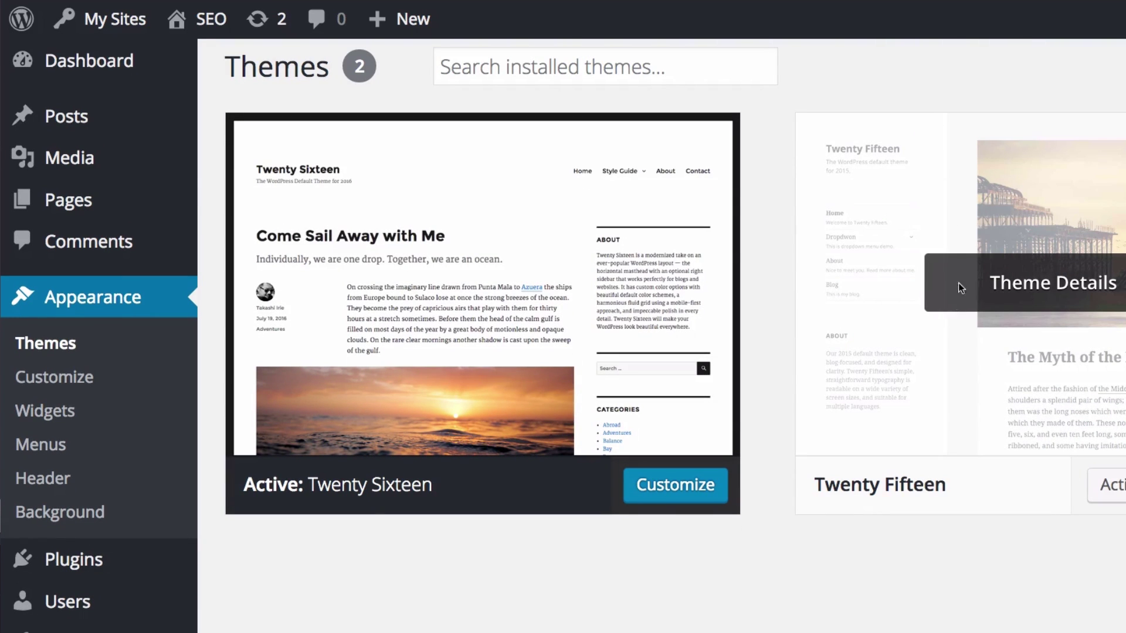
pyautogui.scroll(1, 966, 258)
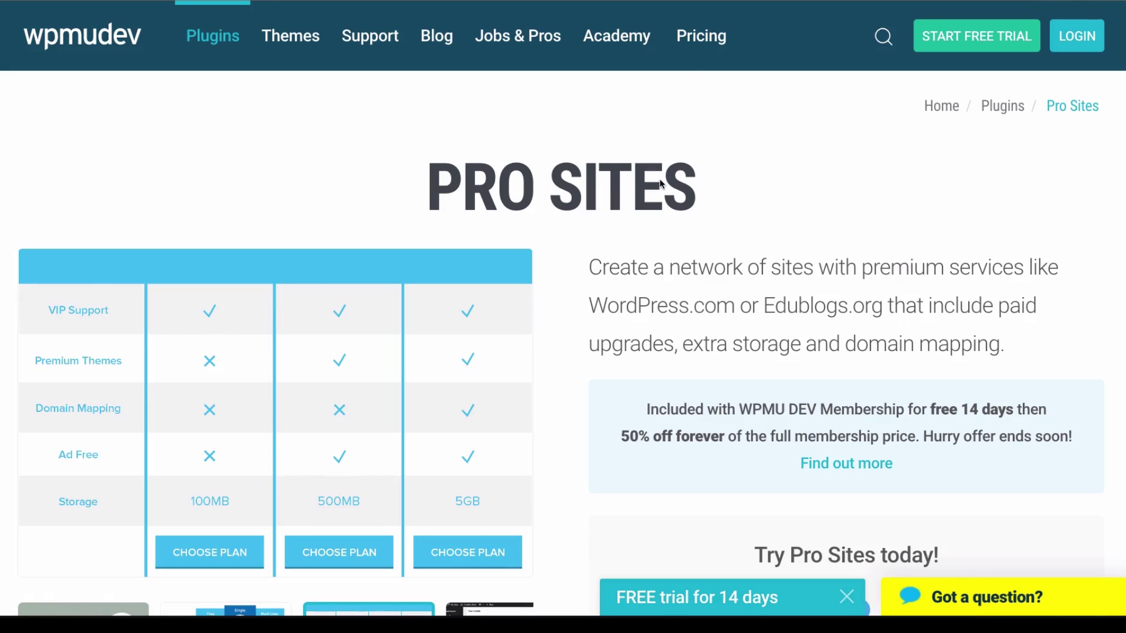
# - Scroll down the Pro Sites page and show the Your Credits screenshot in the gallery
pyautogui.scroll(-3, 551, 267)
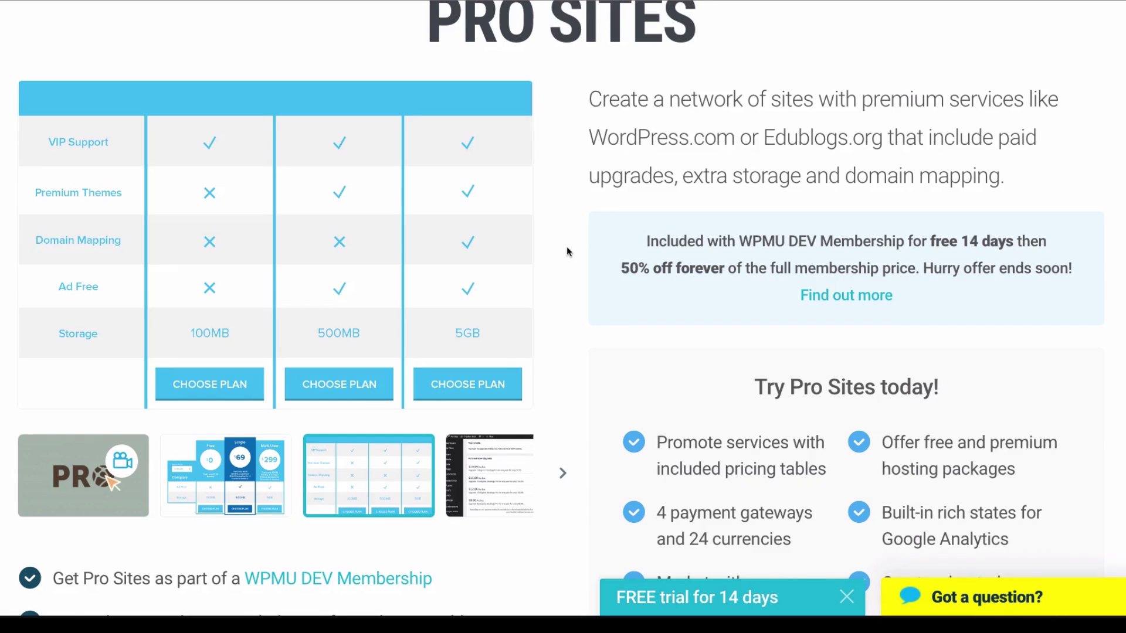
pyautogui.scroll(-1, 567, 252)
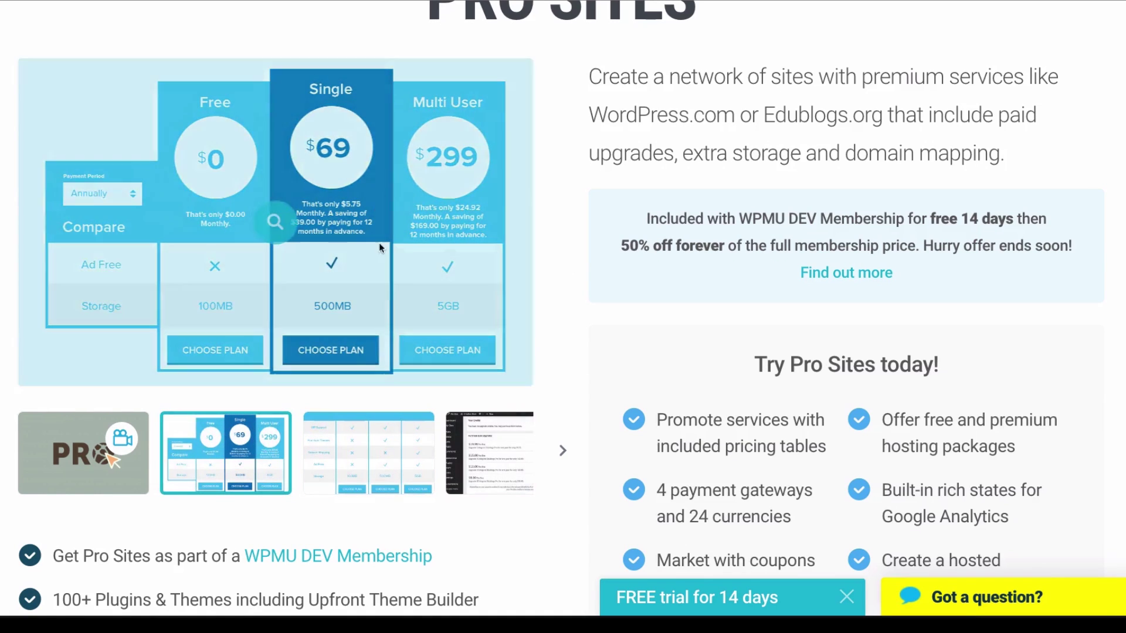
pyautogui.scroll(-1, 557, 162)
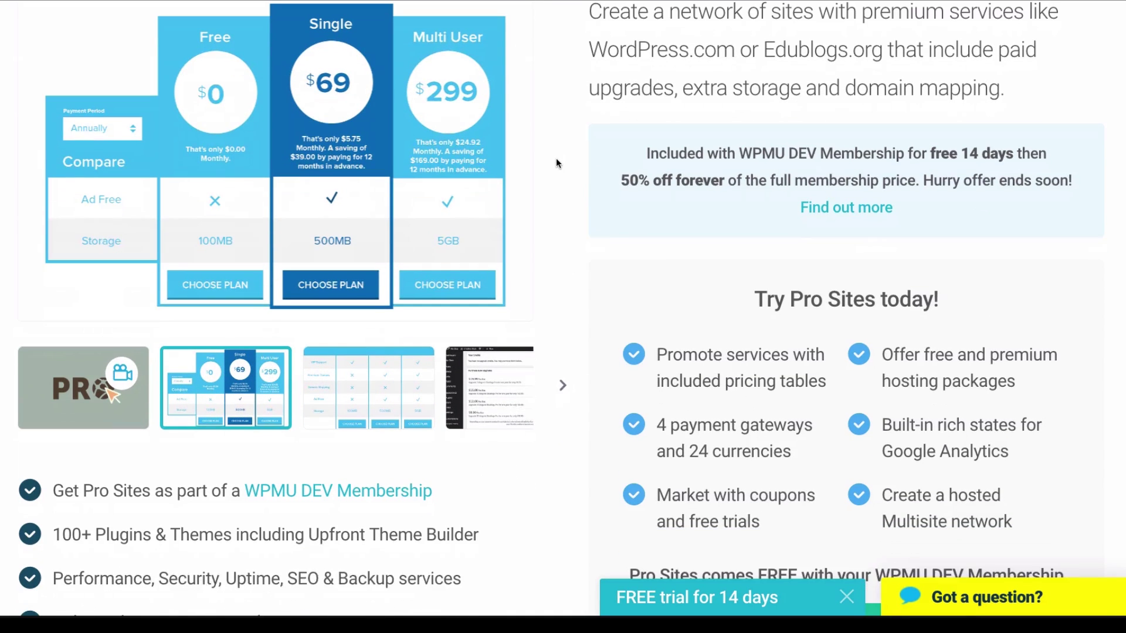
pyautogui.scroll(-1, 565, 160)
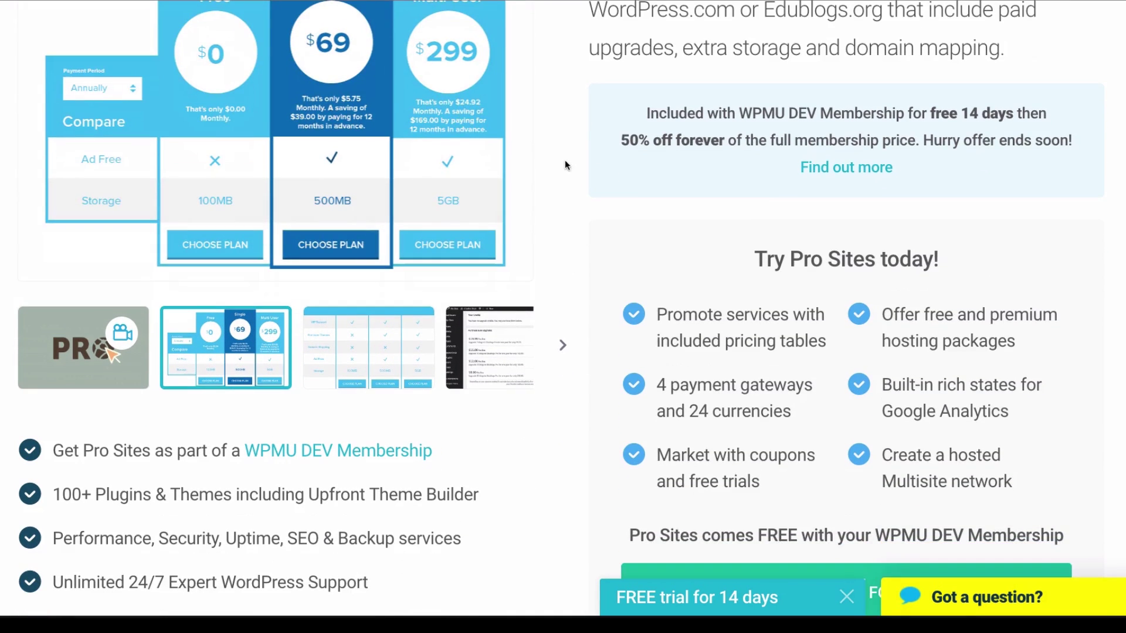
pyautogui.click(497, 327)
# - Enlarge the themes screenshot, which shows a theme restricted to Pro Access Only
pyautogui.scroll(1, 551, 205)
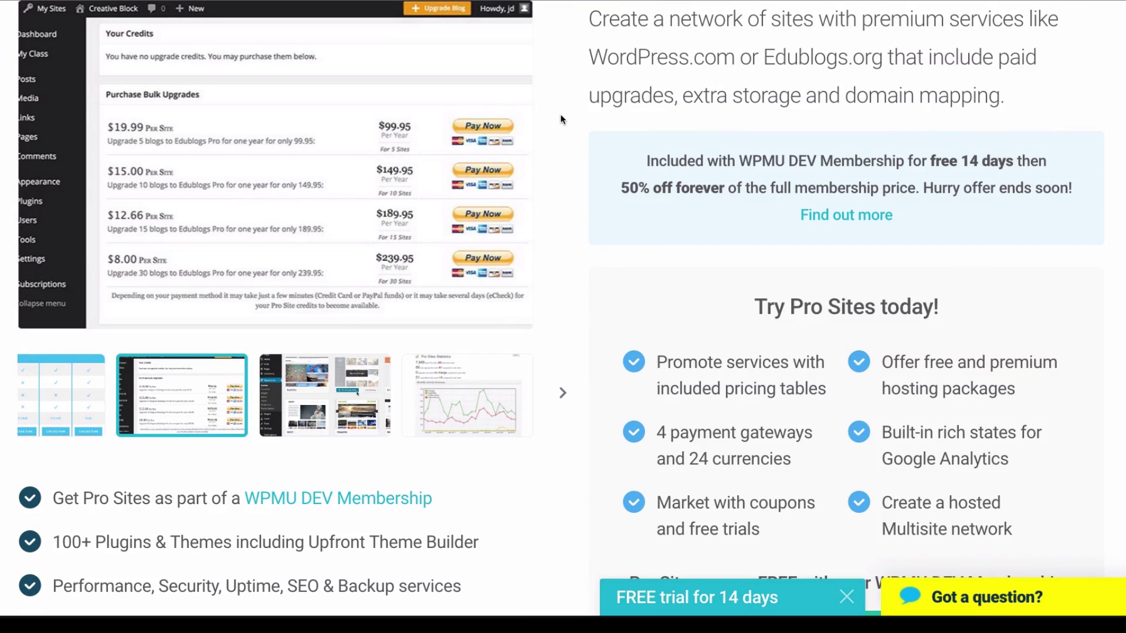
pyautogui.scroll(-3, 561, 114)
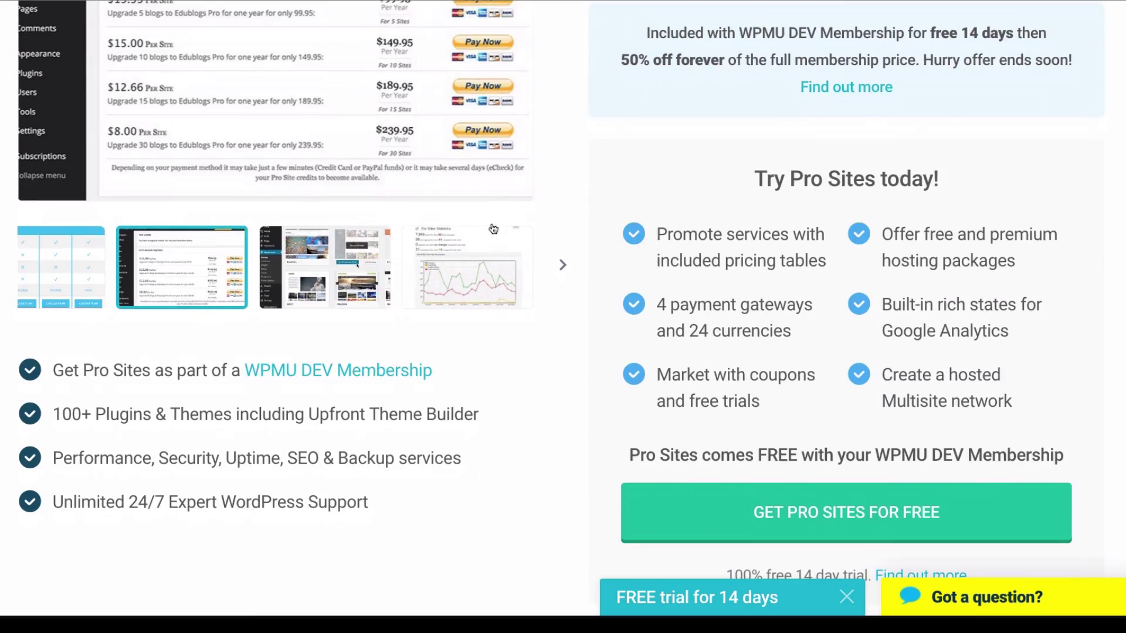
pyautogui.scroll(3, 565, 155)
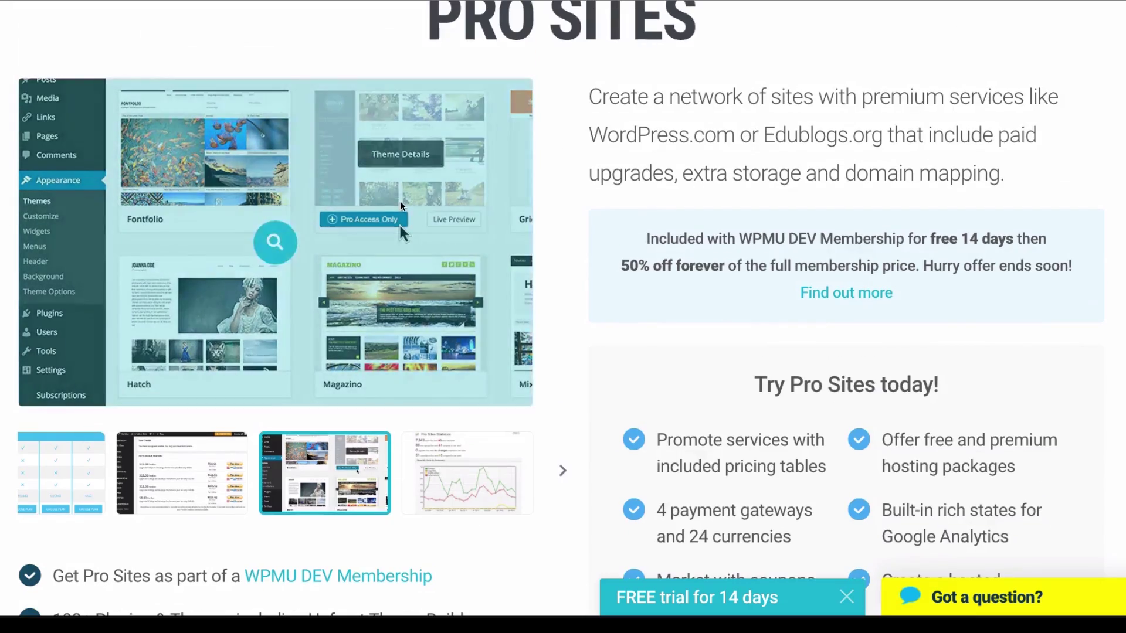
pyautogui.click(275, 243)
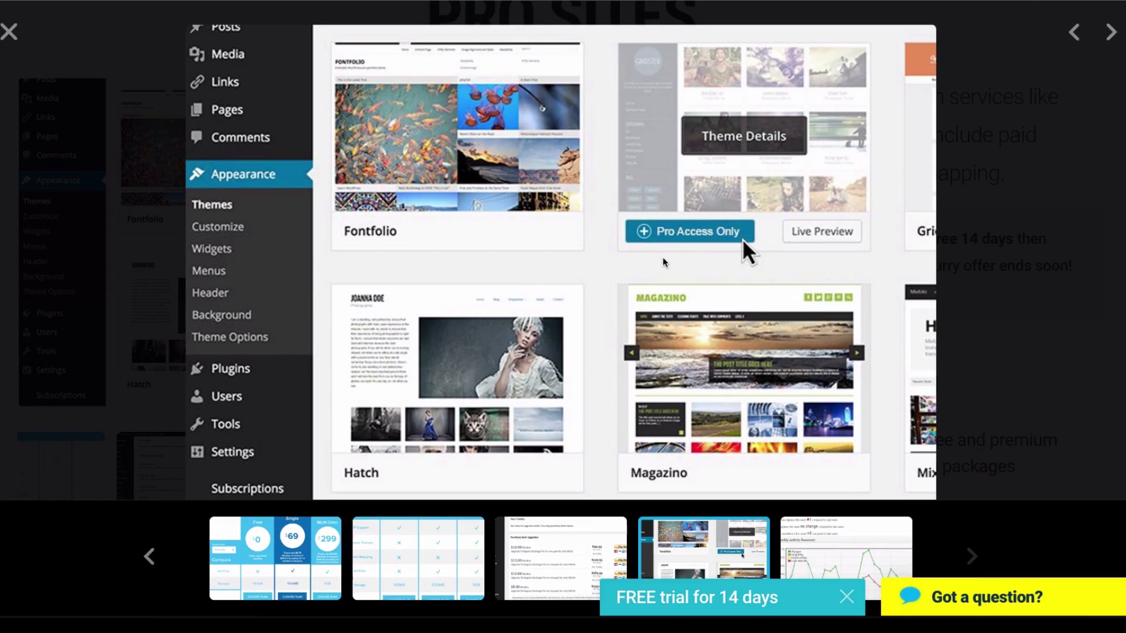
pyautogui.click(1096, 93)
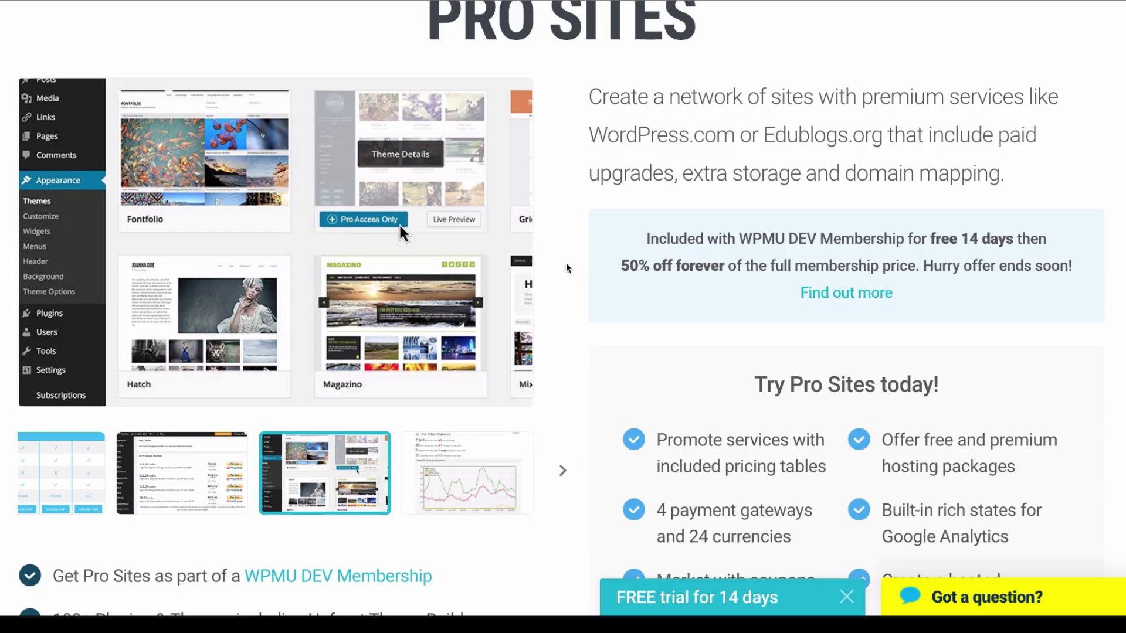
pyautogui.scroll(-1, 558, 250)
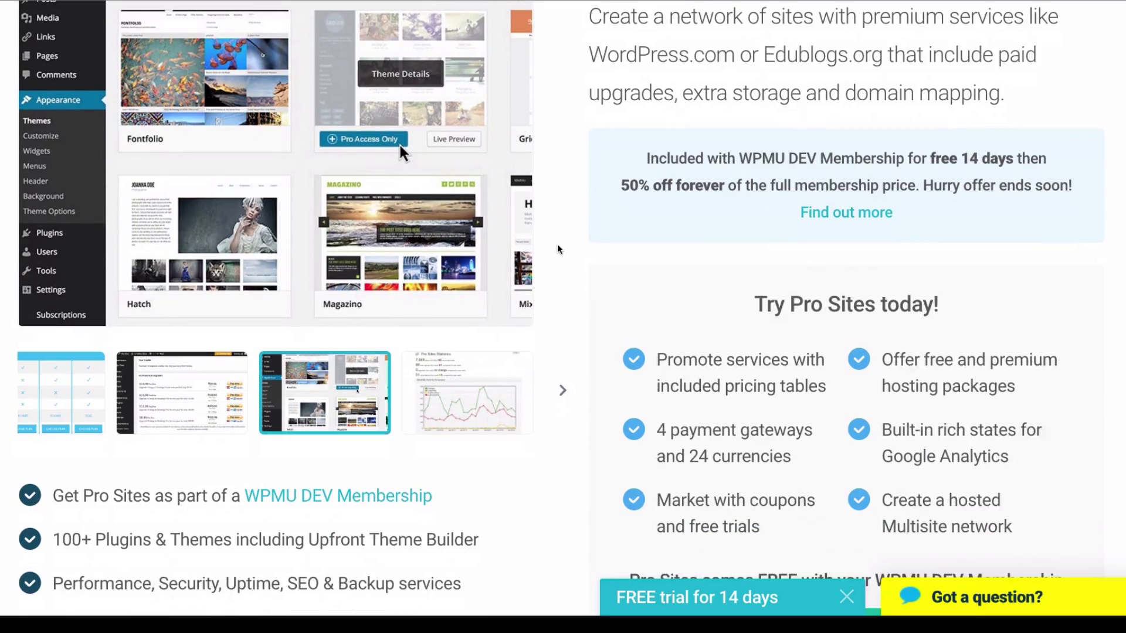
pyautogui.scroll(-3, 557, 249)
pyautogui.scroll(6, 556, 251)
pyautogui.scroll(-4, 556, 250)
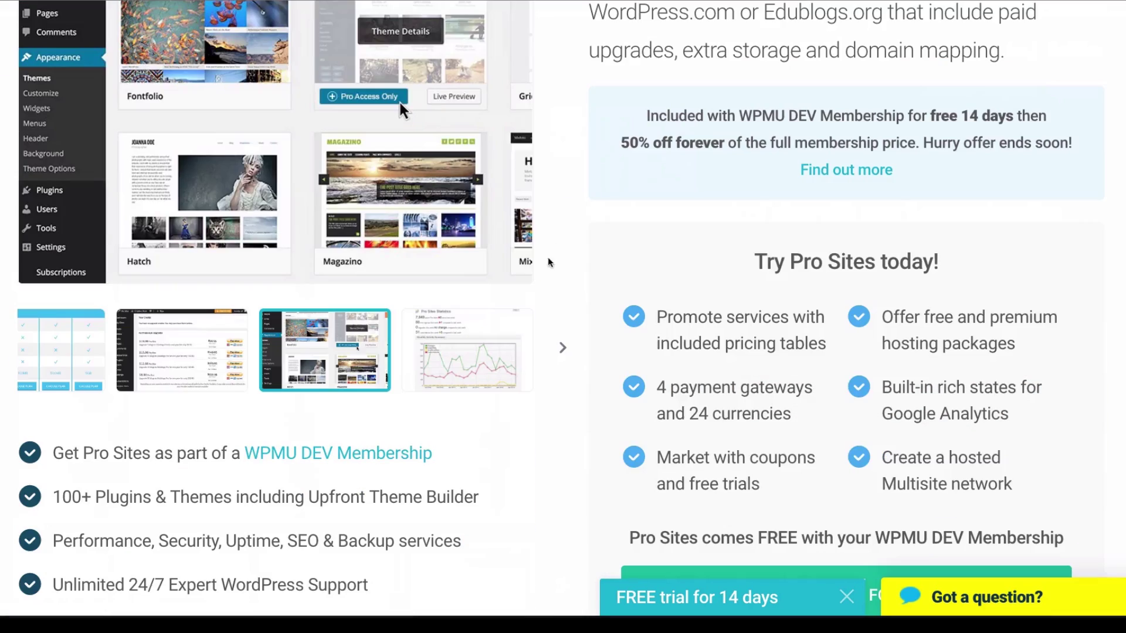
pyautogui.click(101, 357)
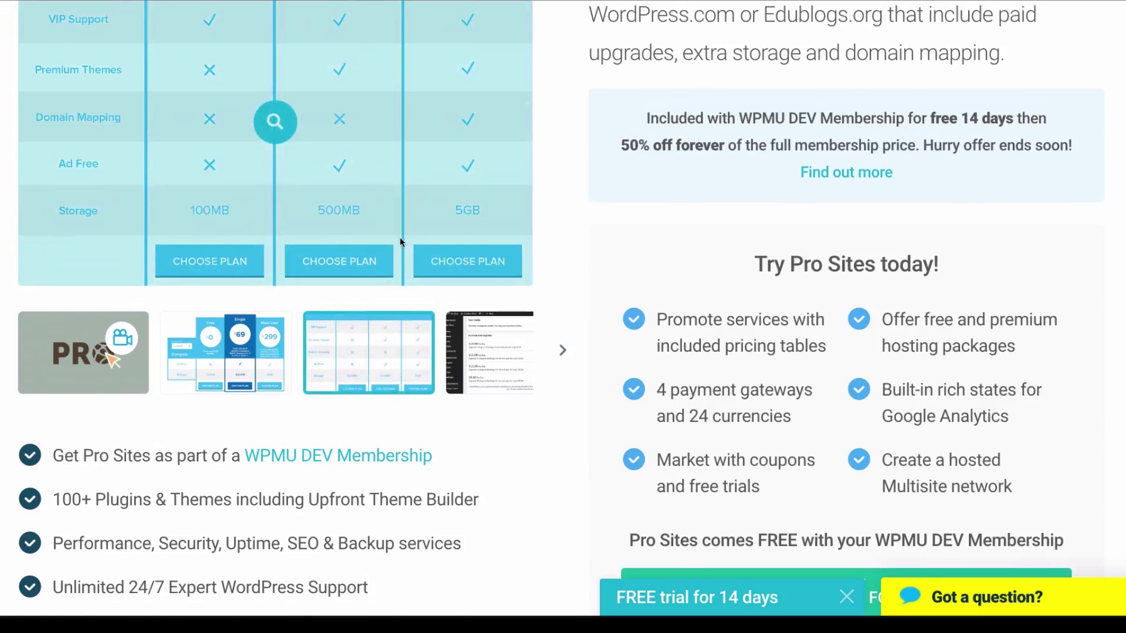
pyautogui.scroll(1, 562, 202)
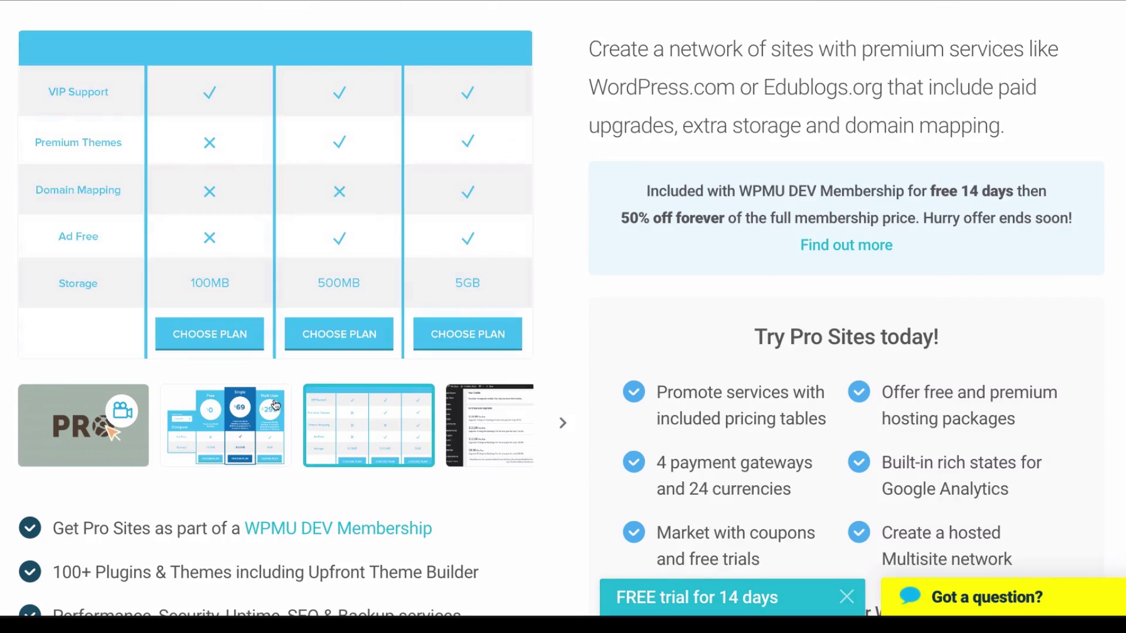
pyautogui.click(211, 411)
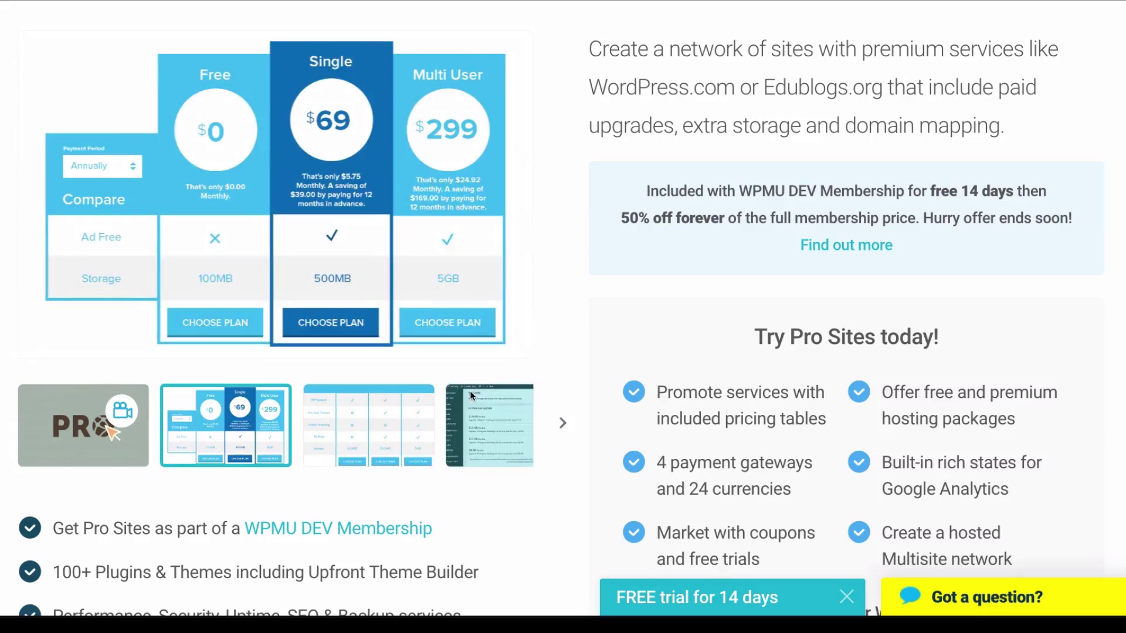
pyautogui.click(470, 391)
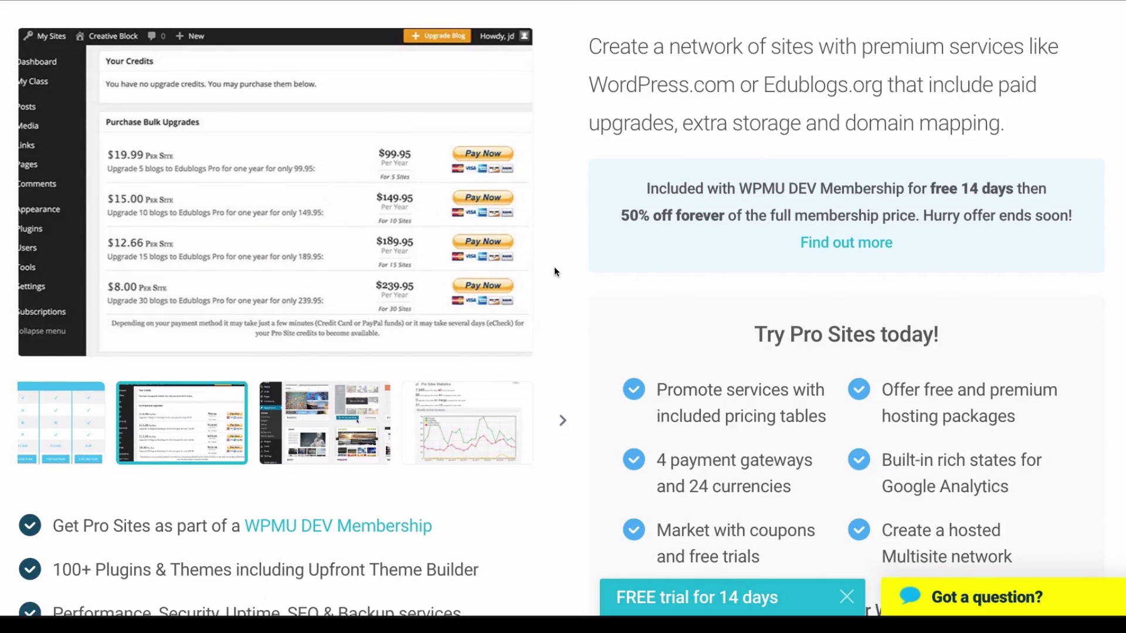
pyautogui.scroll(-2, 572, 259)
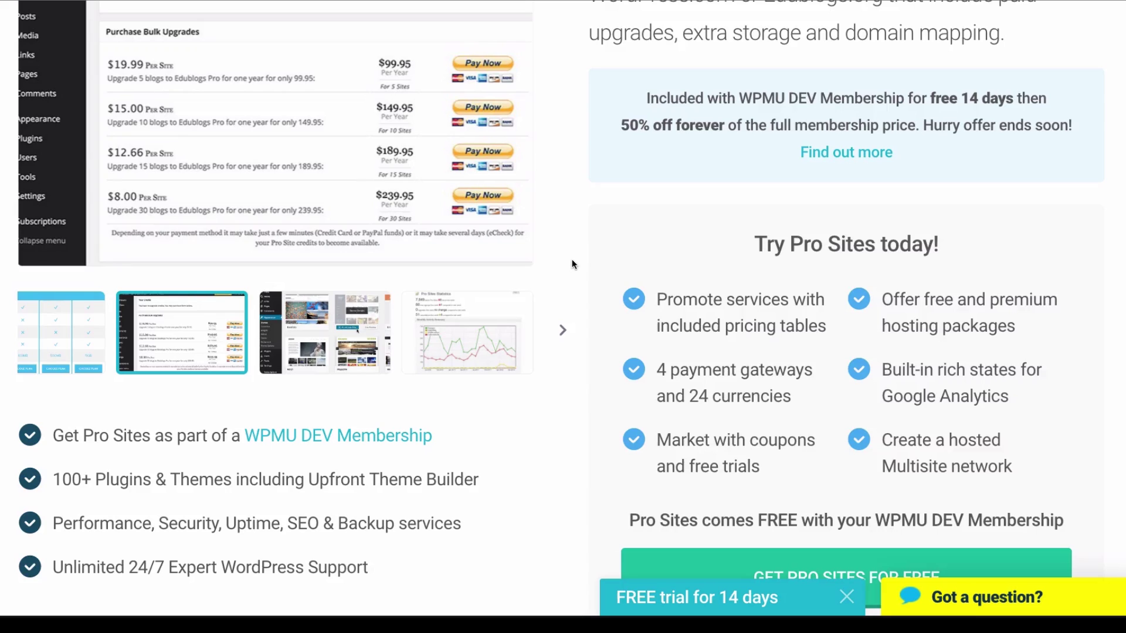
pyautogui.scroll(-15, 573, 259)
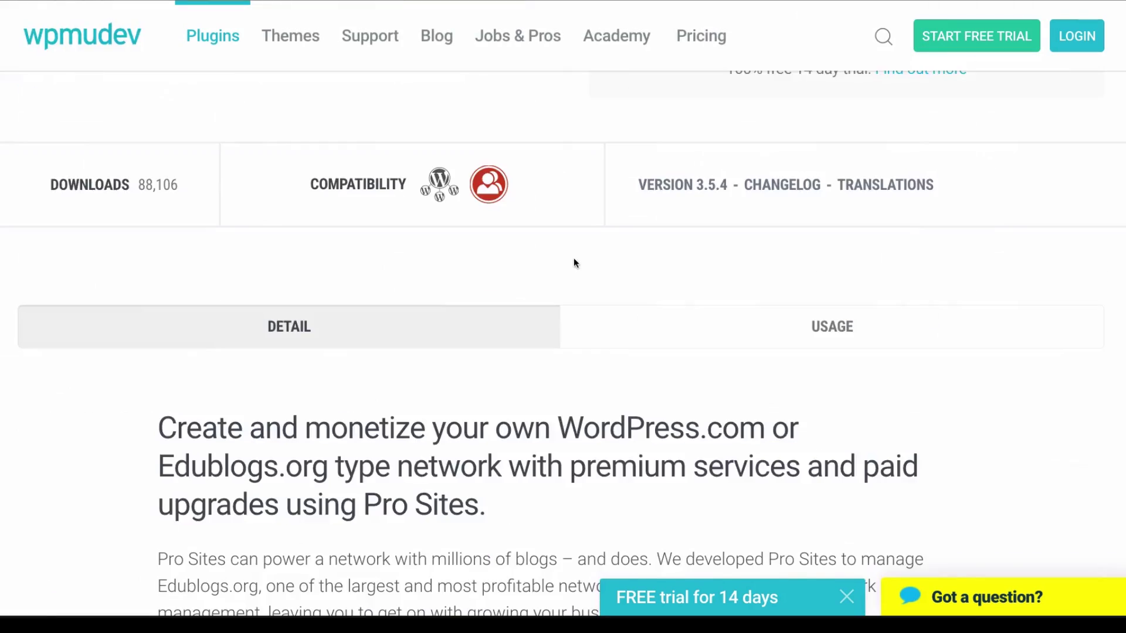
pyautogui.scroll(-16, 575, 262)
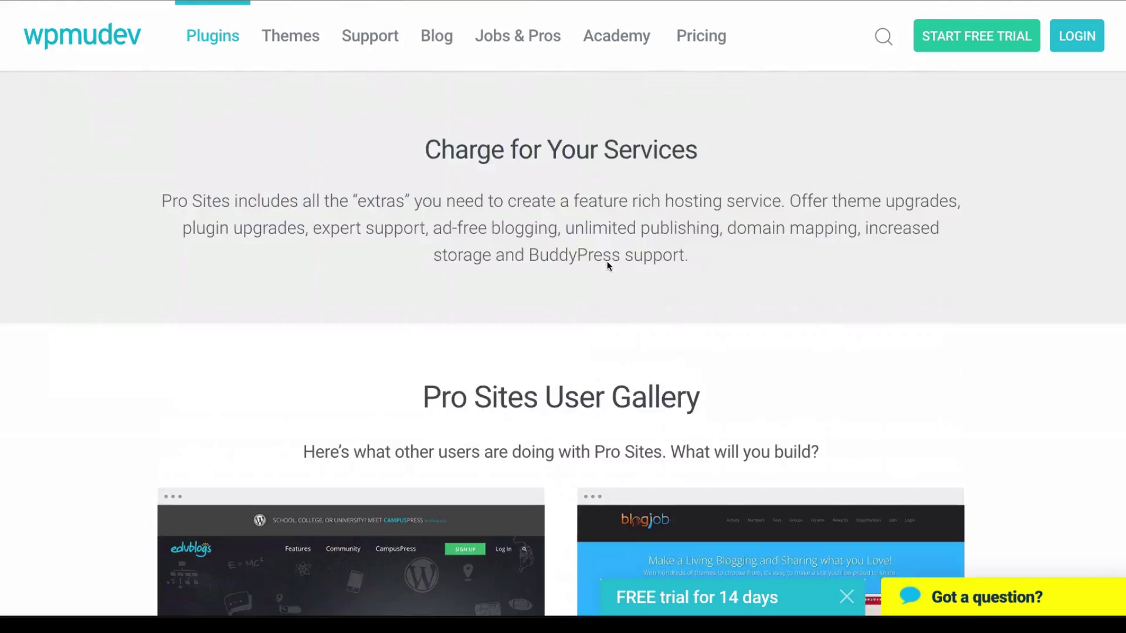
pyautogui.scroll(-2, 565, 276)
pyautogui.scroll(12, 565, 276)
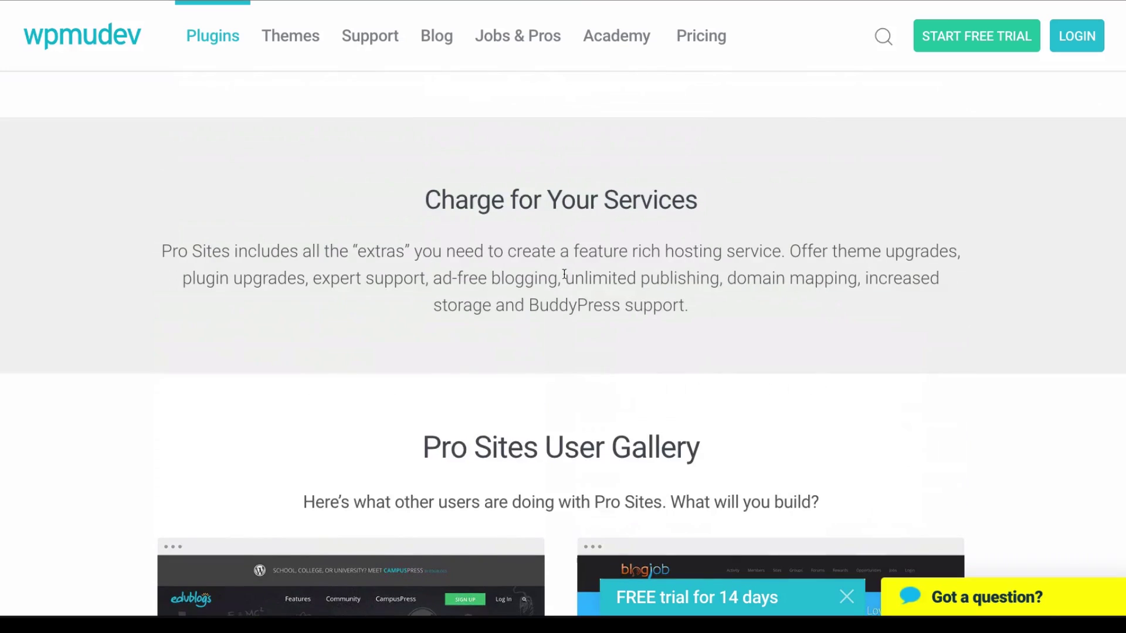
pyautogui.scroll(2, 563, 352)
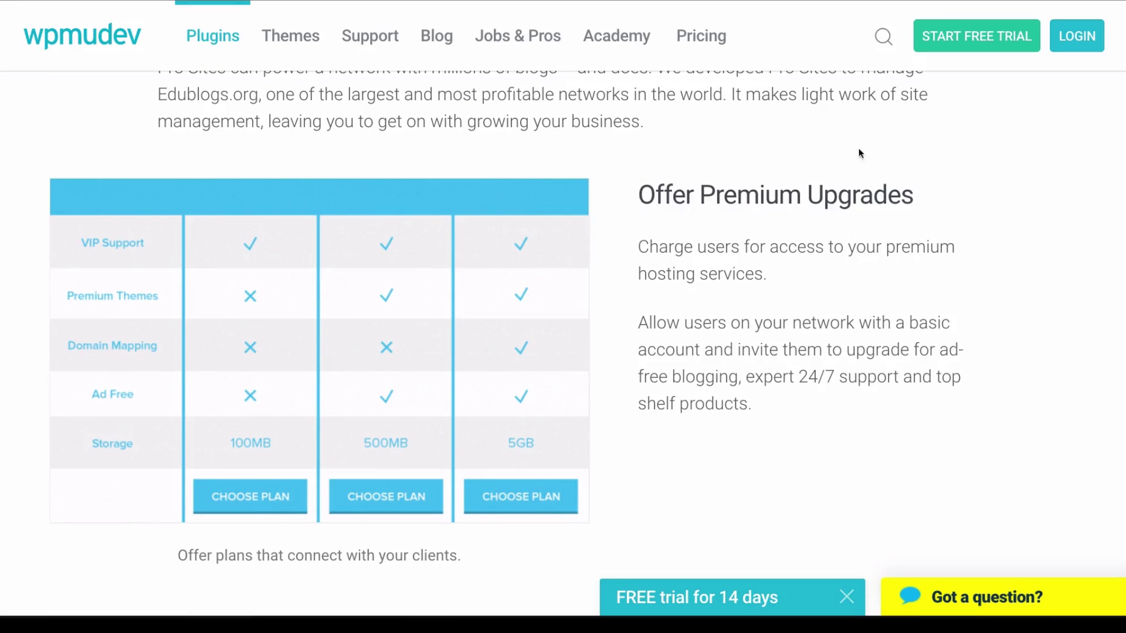
pyautogui.scroll(5, 624, 181)
pyautogui.scroll(6, 584, 202)
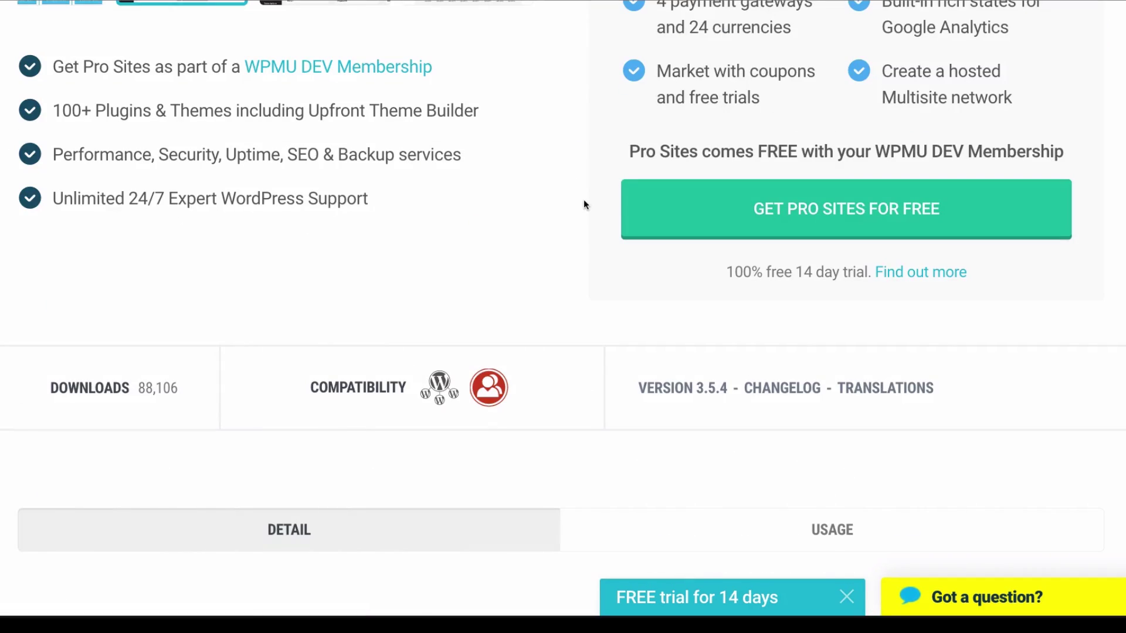
pyautogui.scroll(5, 585, 203)
pyautogui.scroll(4, 584, 202)
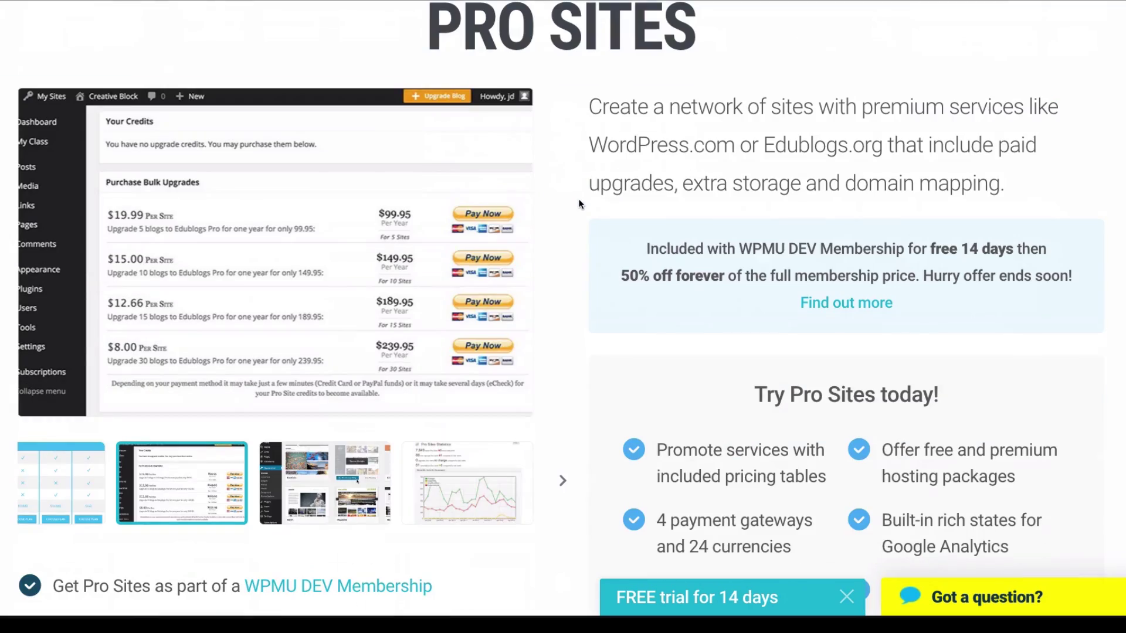
pyautogui.scroll(-7, 566, 209)
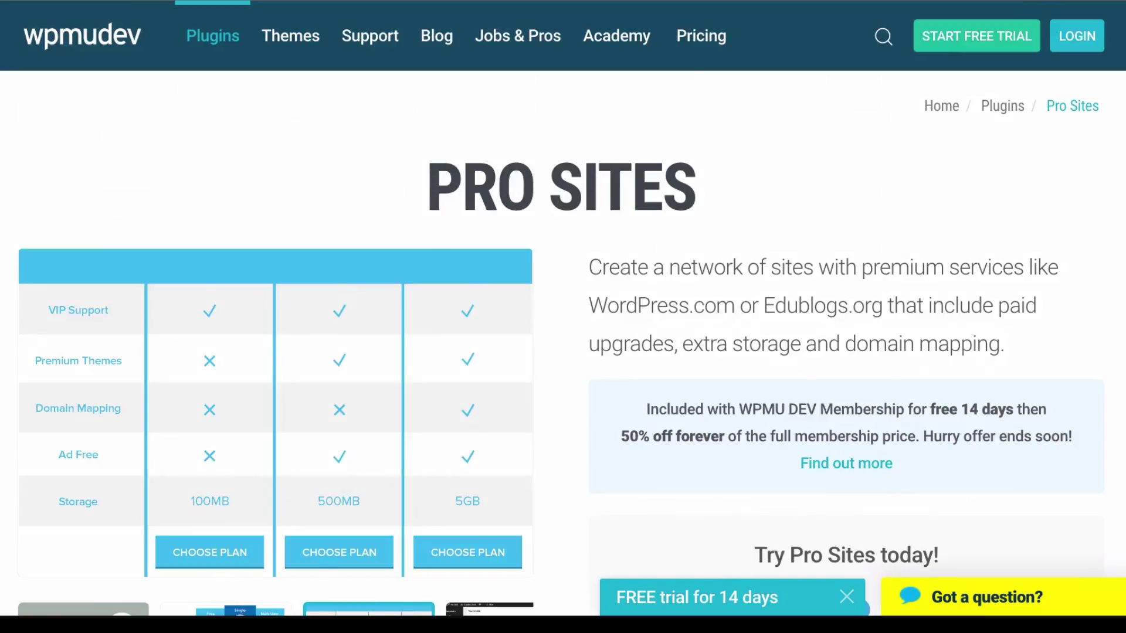
pyautogui.scroll(-10, 563, 317)
pyautogui.scroll(-15, 762, 335)
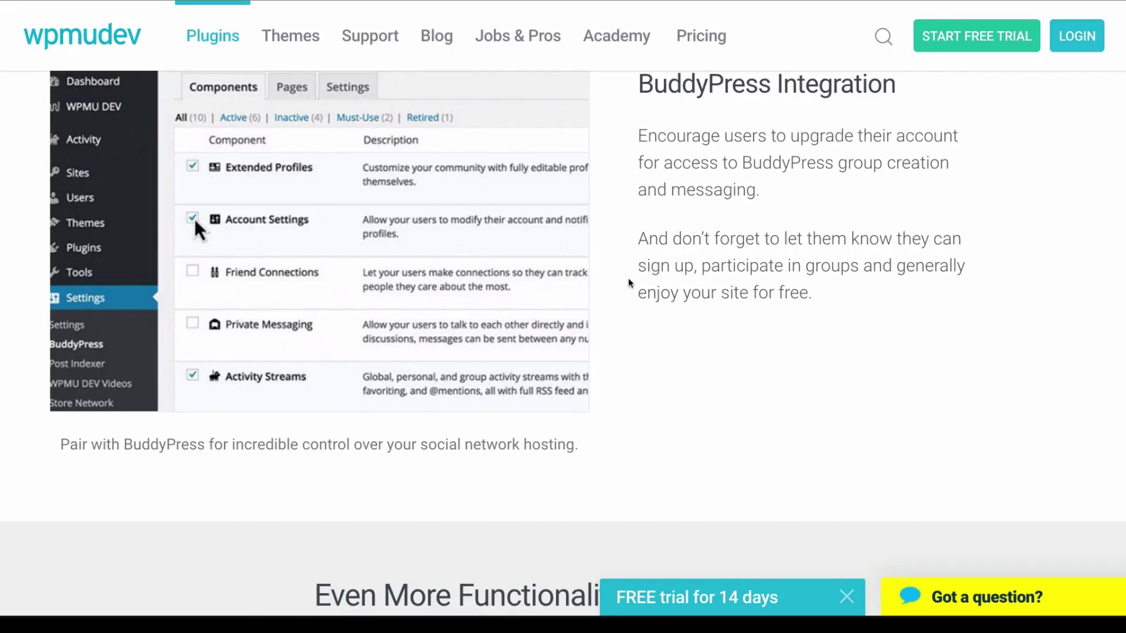
pyautogui.scroll(-12, 628, 282)
pyautogui.scroll(-5, 953, 399)
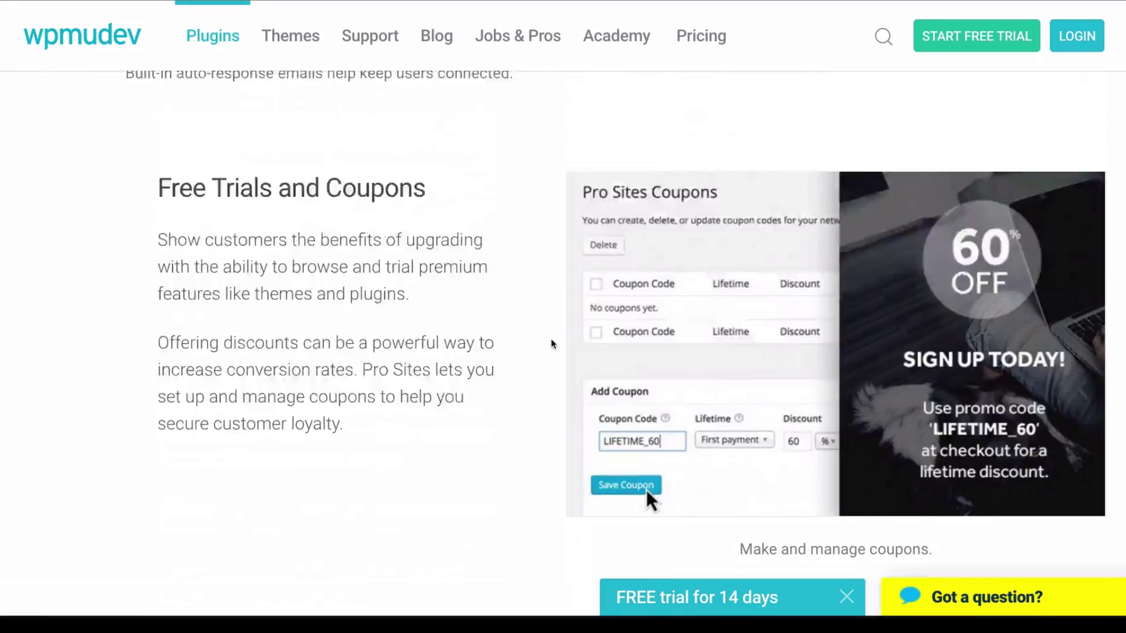
pyautogui.scroll(20, 953, 399)
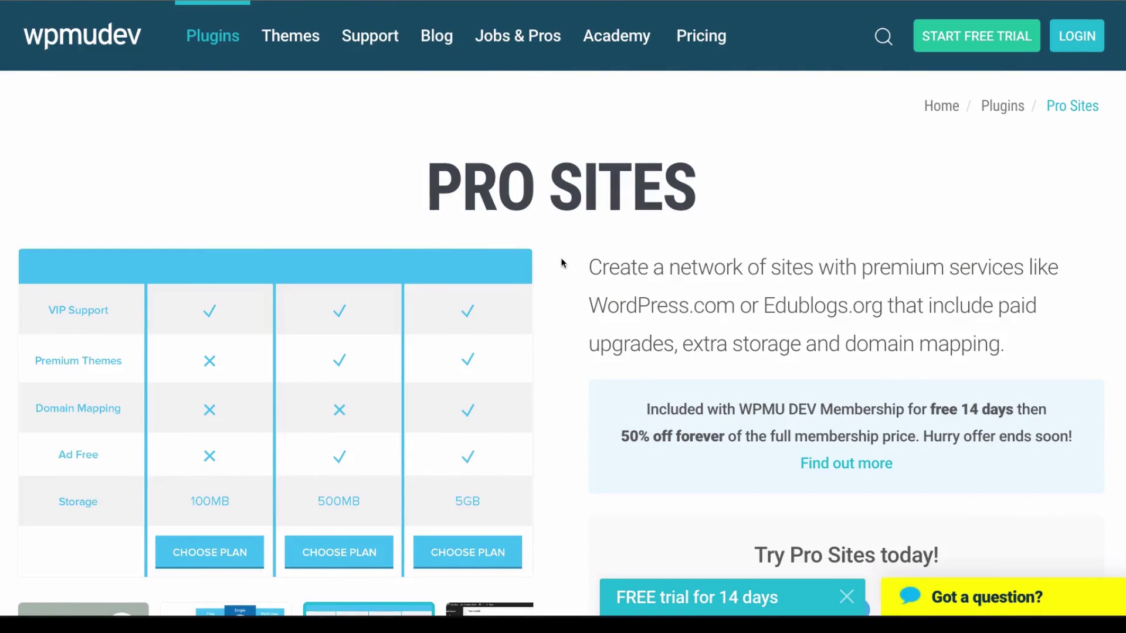